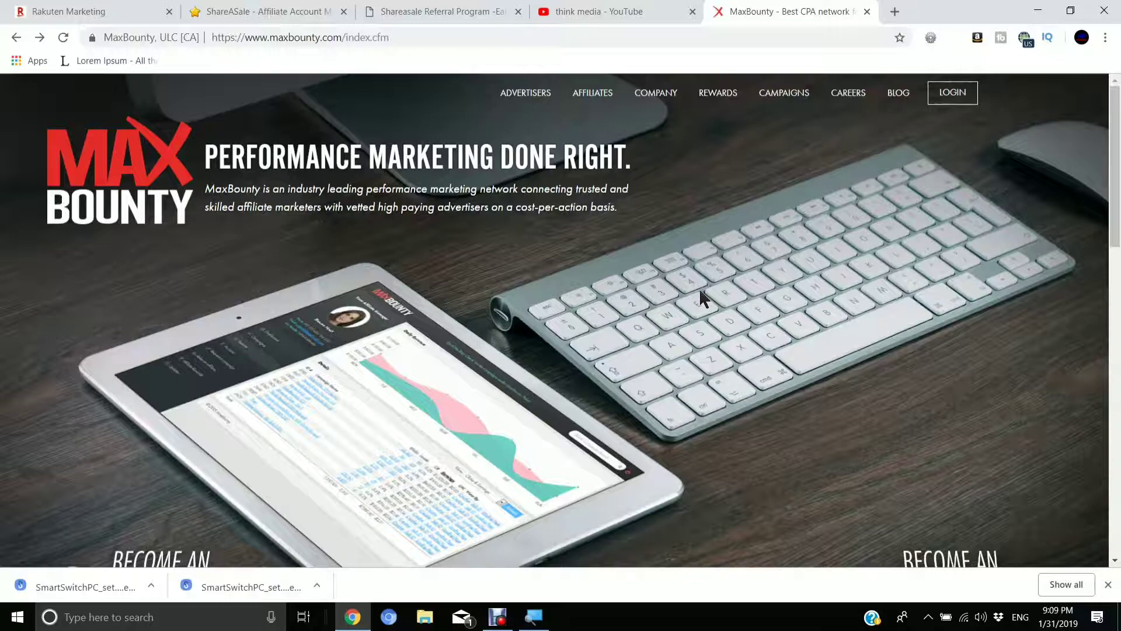
Log in to MaxBounty with saved credentials and go to the Search Campaigns page.
click(964, 98)
click(486, 301)
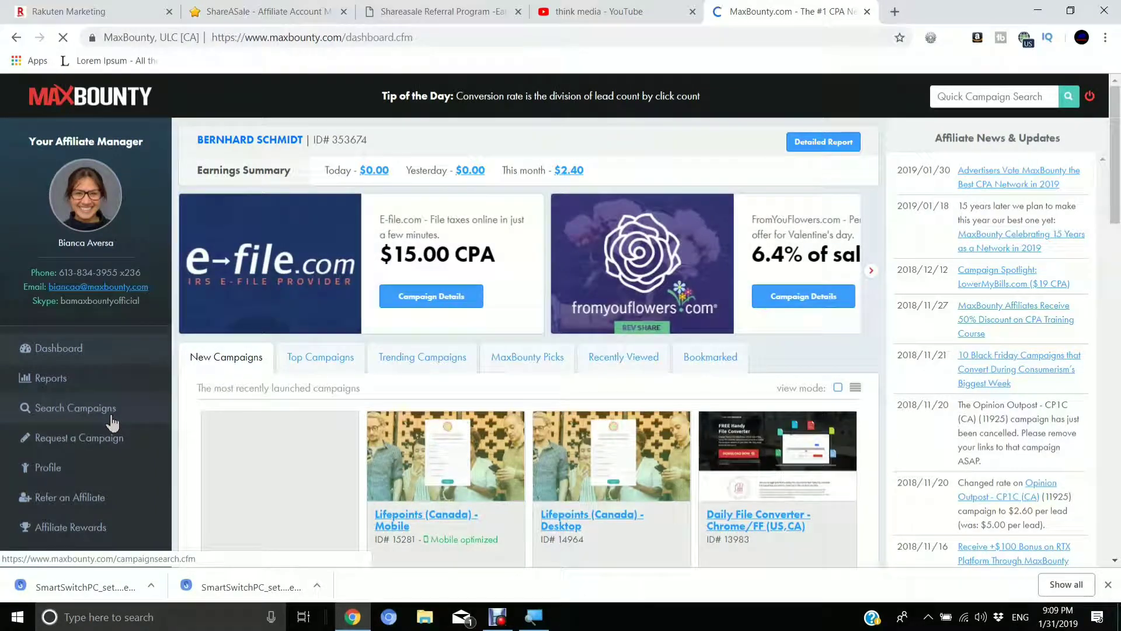
click(113, 415)
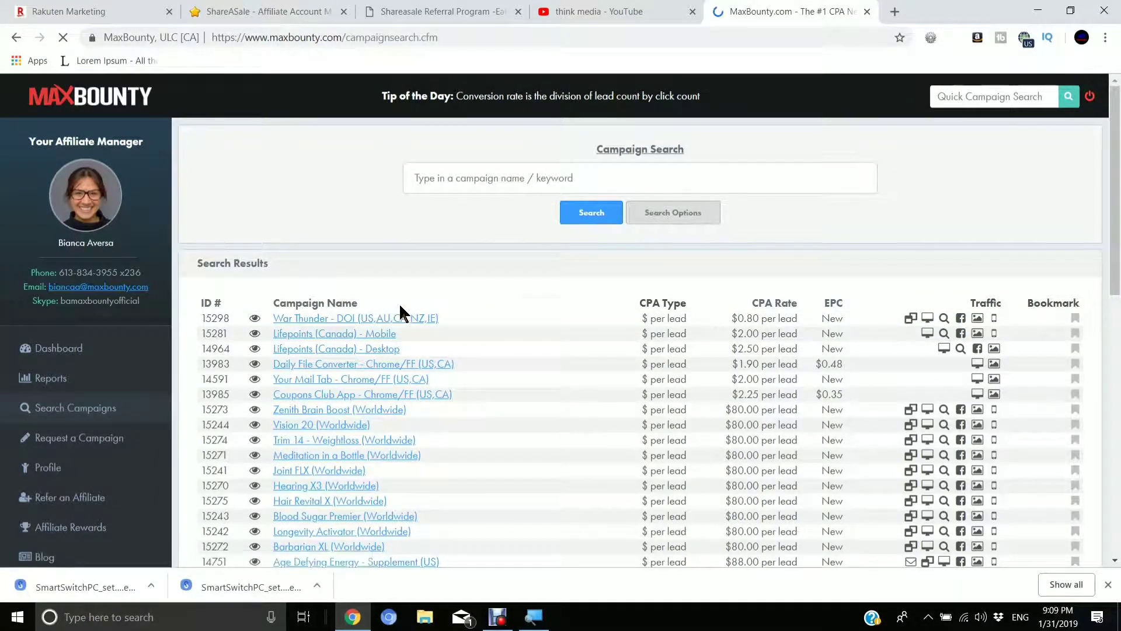
scroll(404, 302, down, 2)
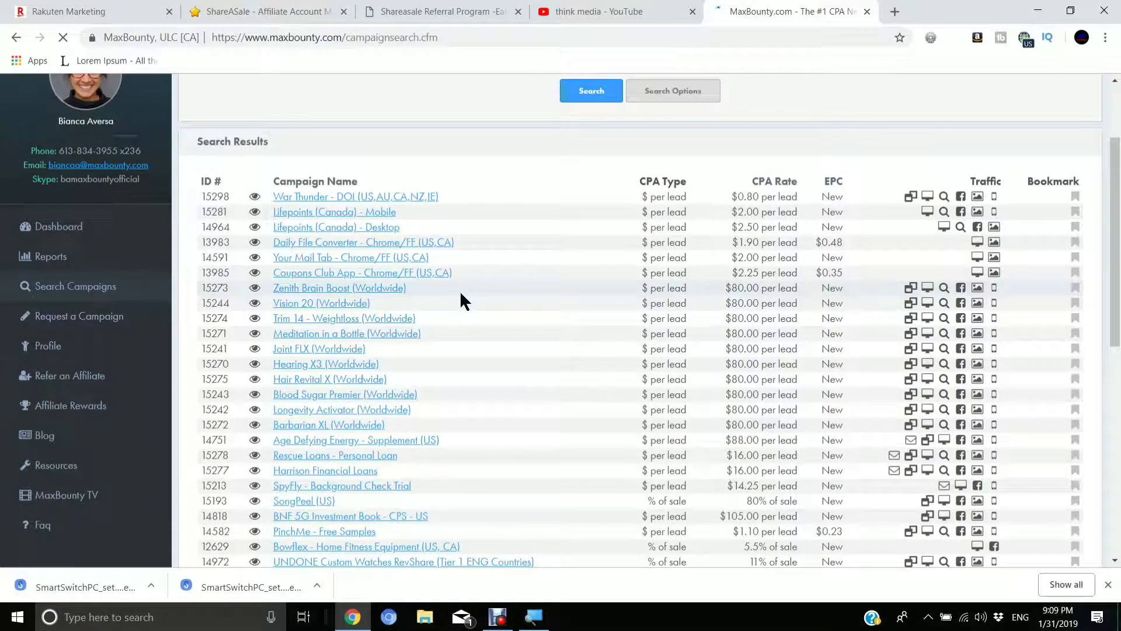
scroll(460, 302, down, 2)
scroll(454, 299, down, 2)
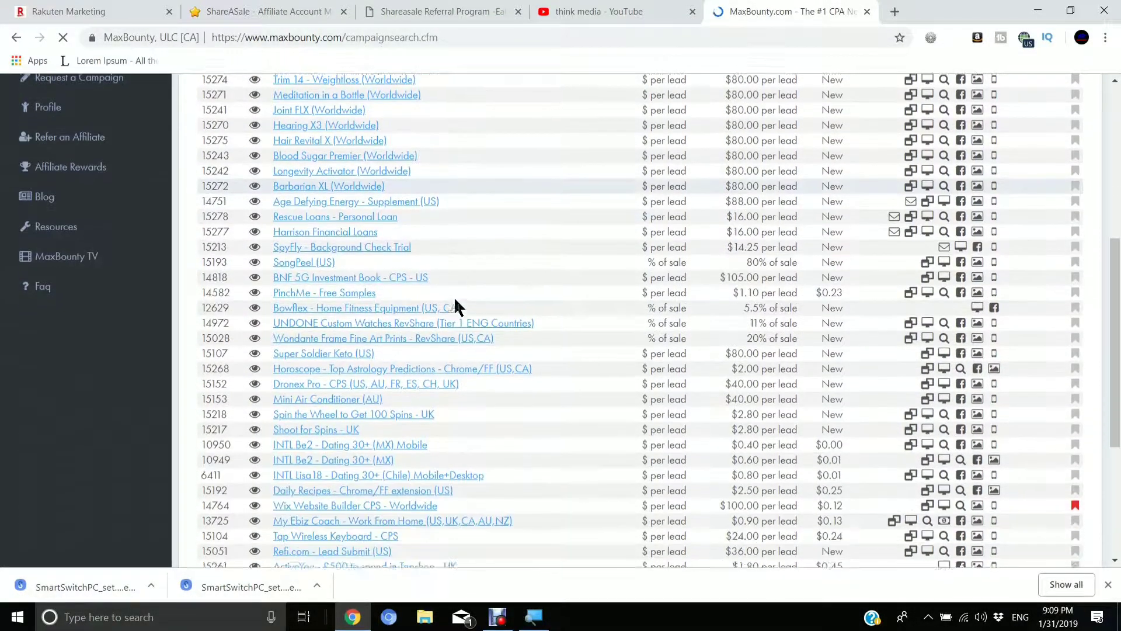
scroll(470, 284, up, 2)
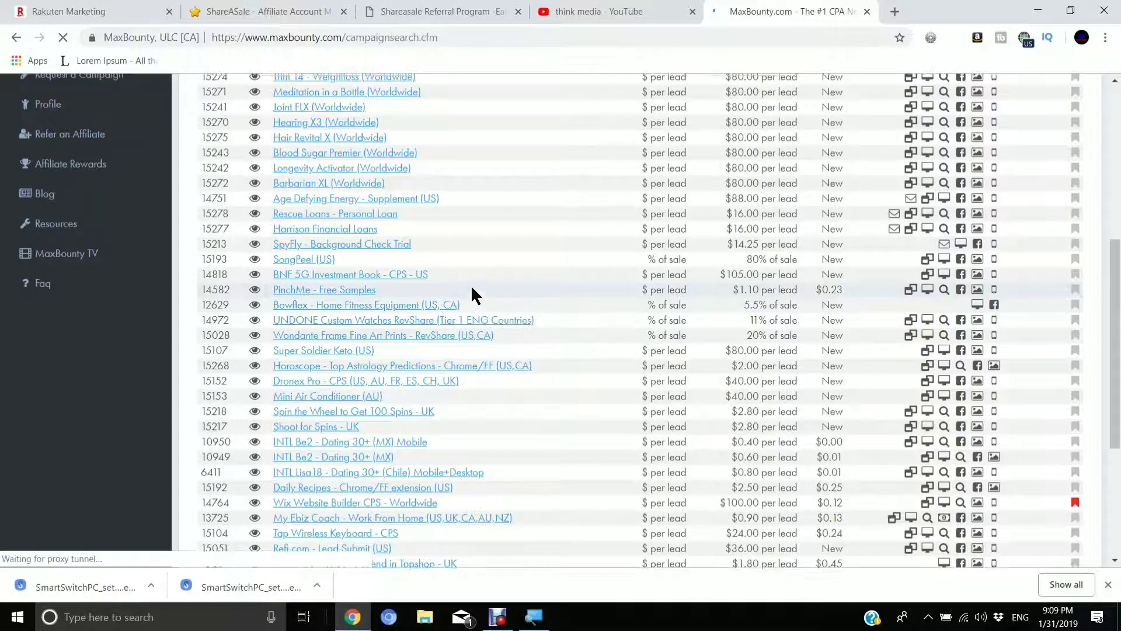
scroll(470, 285, up, 4)
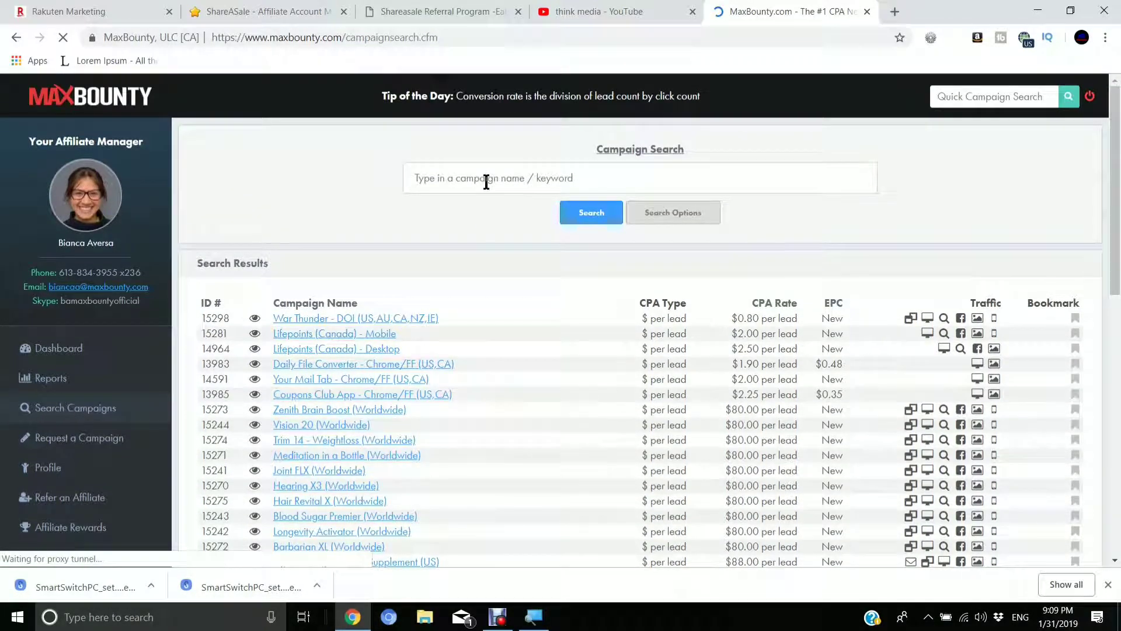
click(487, 180)
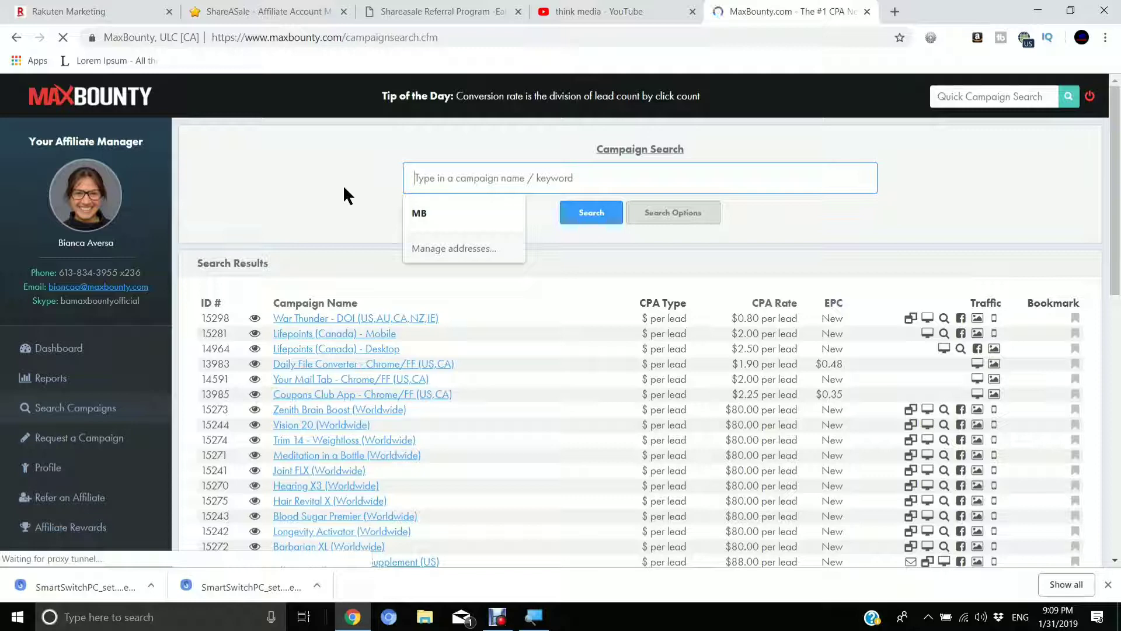
text(welath)
Search campaigns for the keyword 'wealth', correcting the initially misspelled term.
key(Return)
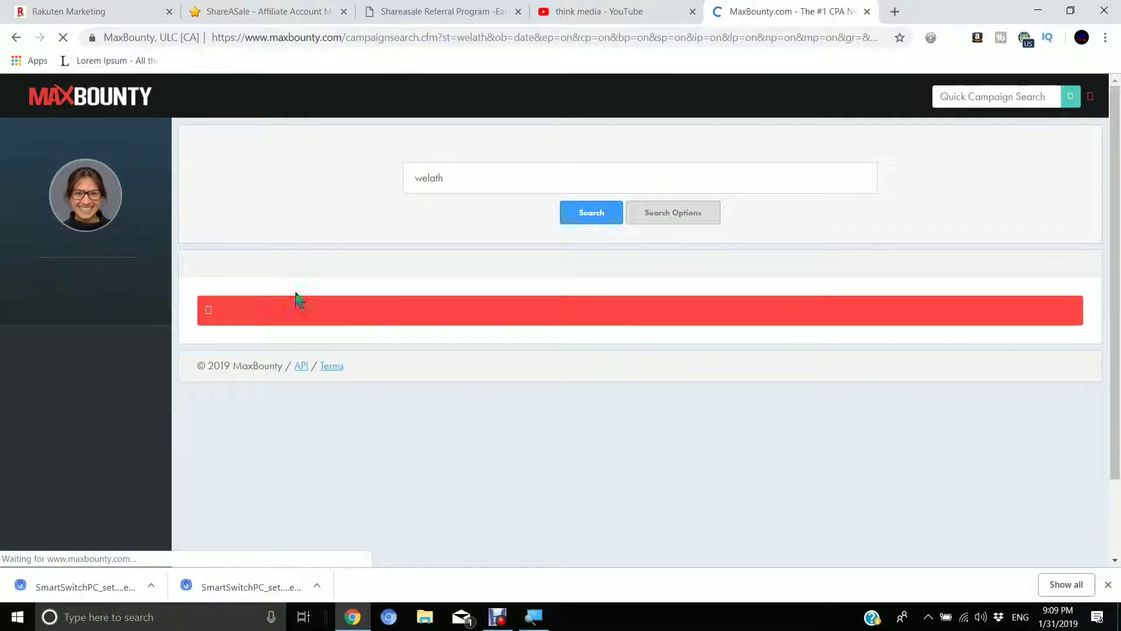
double_click(539, 174)
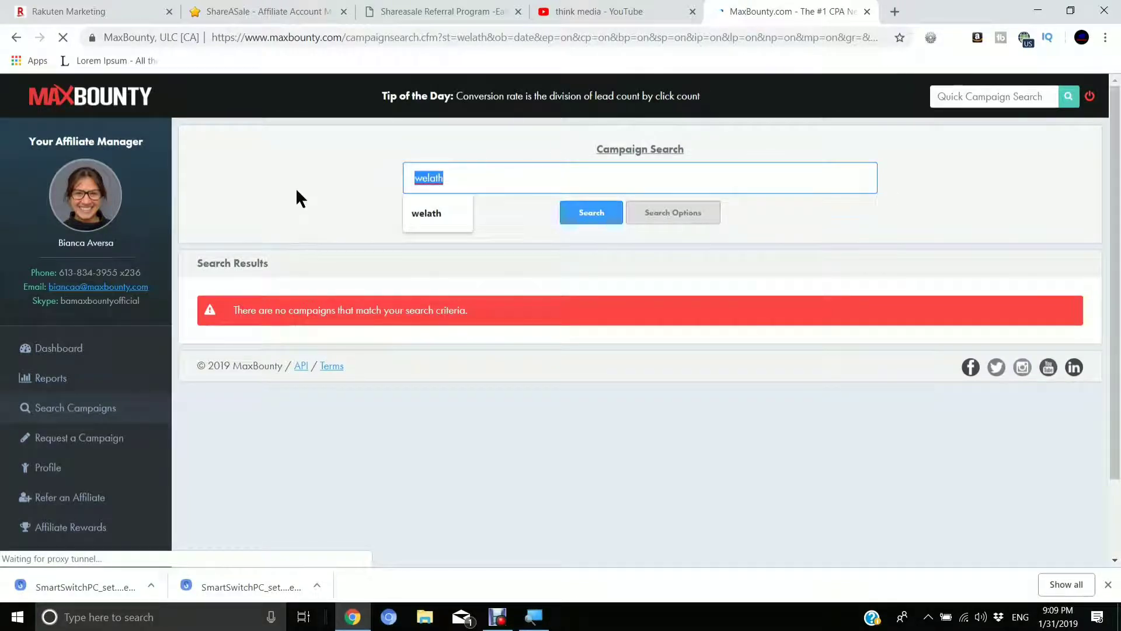
text(welath)
text(')
key(Return)
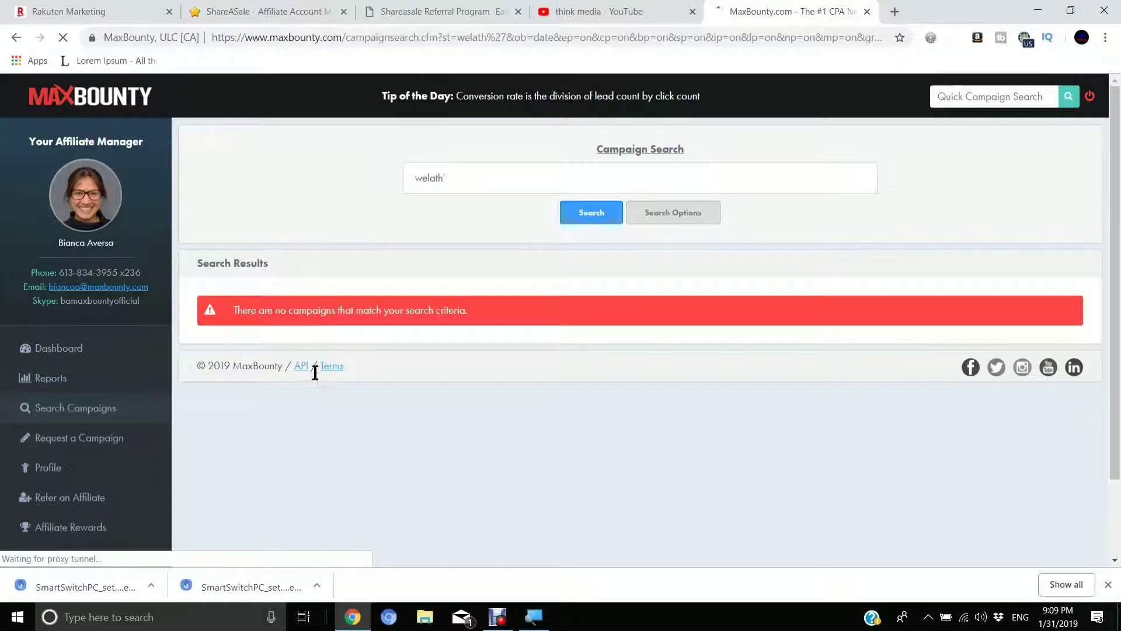
drag(468, 180, 348, 187)
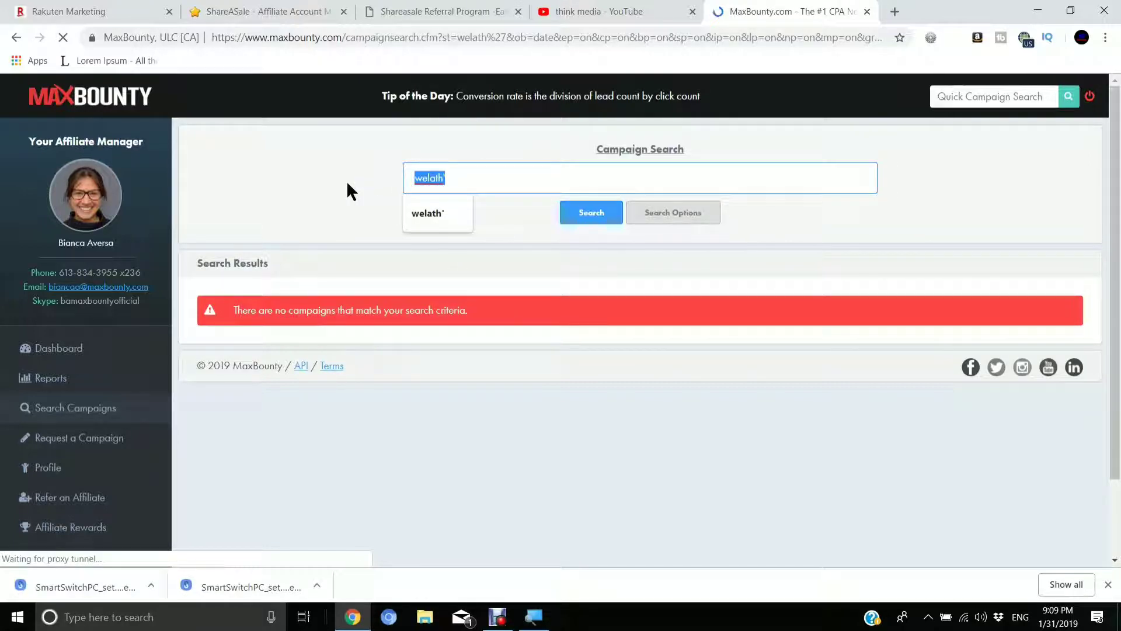
text(wealth)
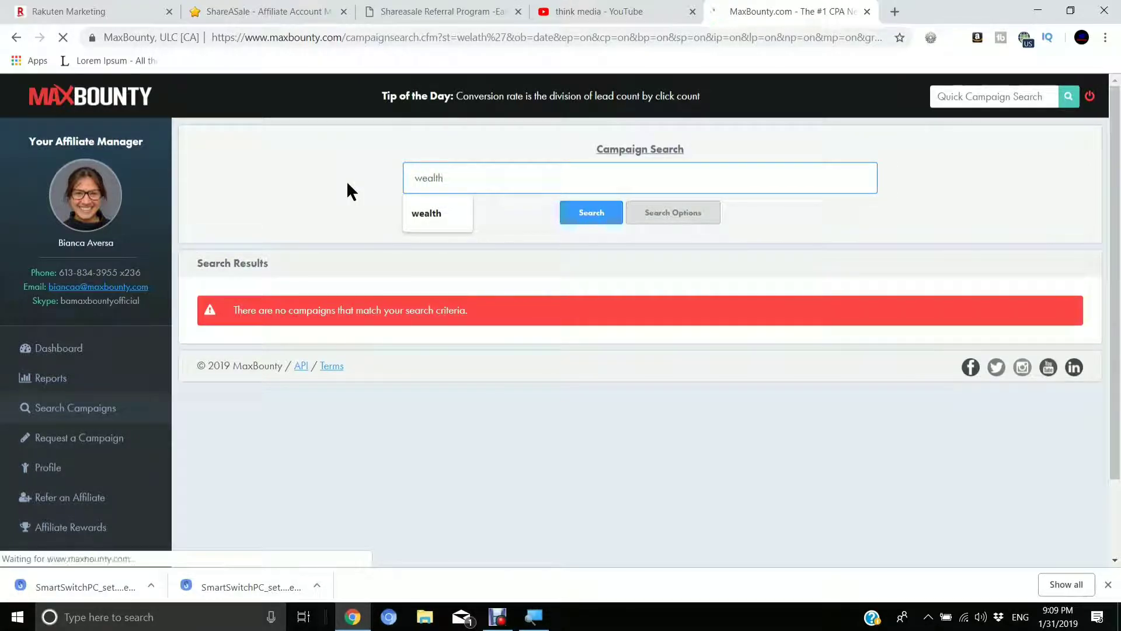
key(Return)
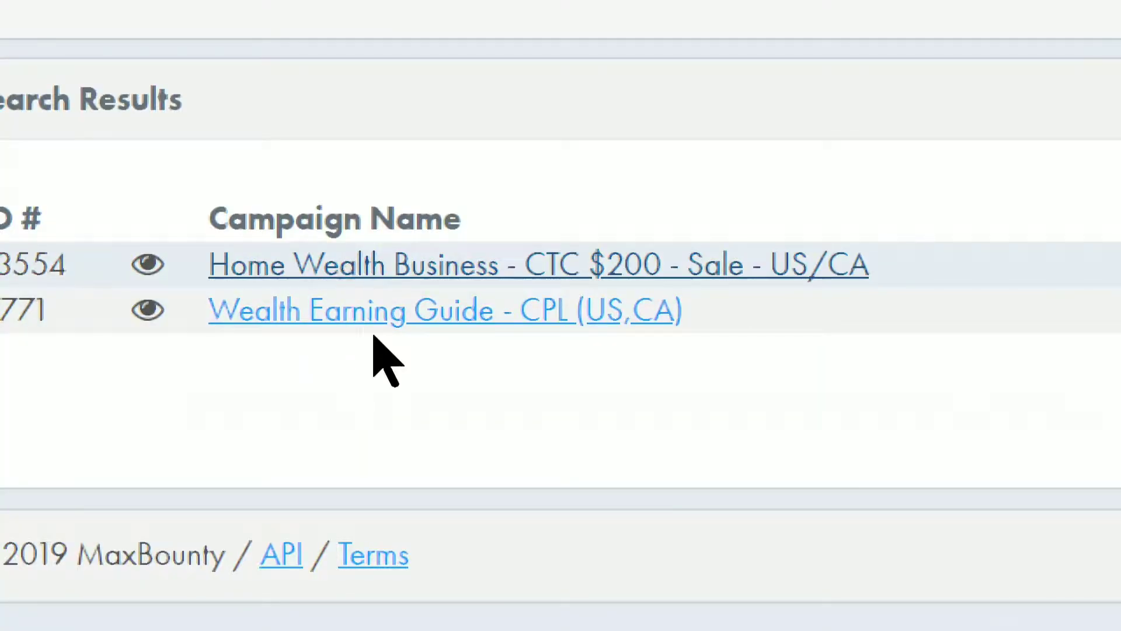
click(370, 282)
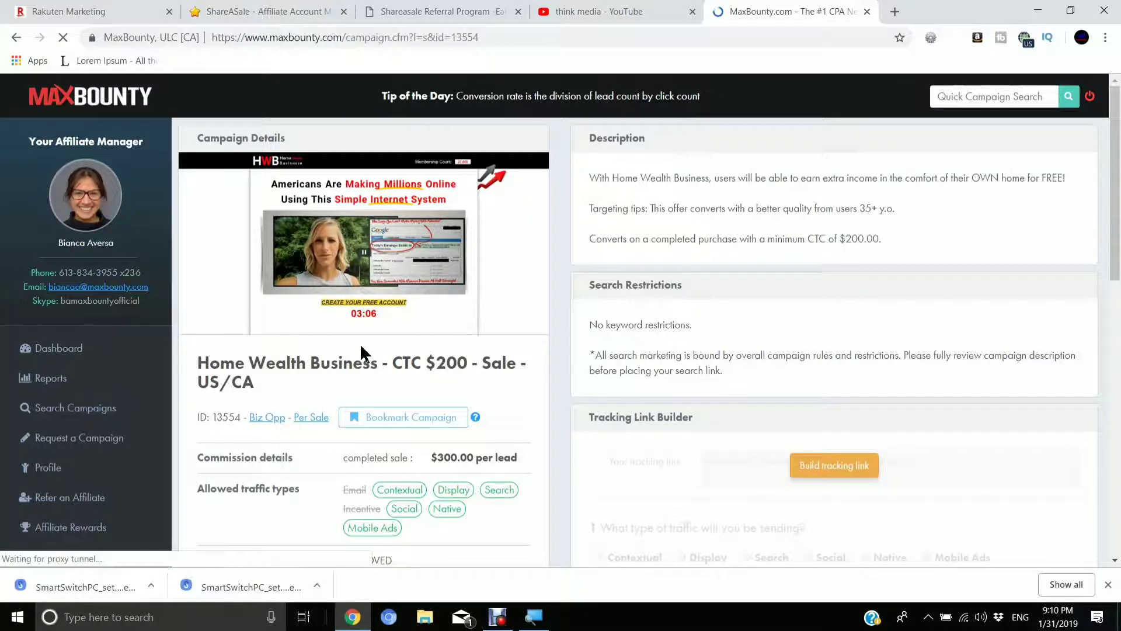
scroll(360, 342, down, 1)
scroll(379, 368, down, 3)
scroll(382, 377, down, 3)
scroll(379, 372, up, 1)
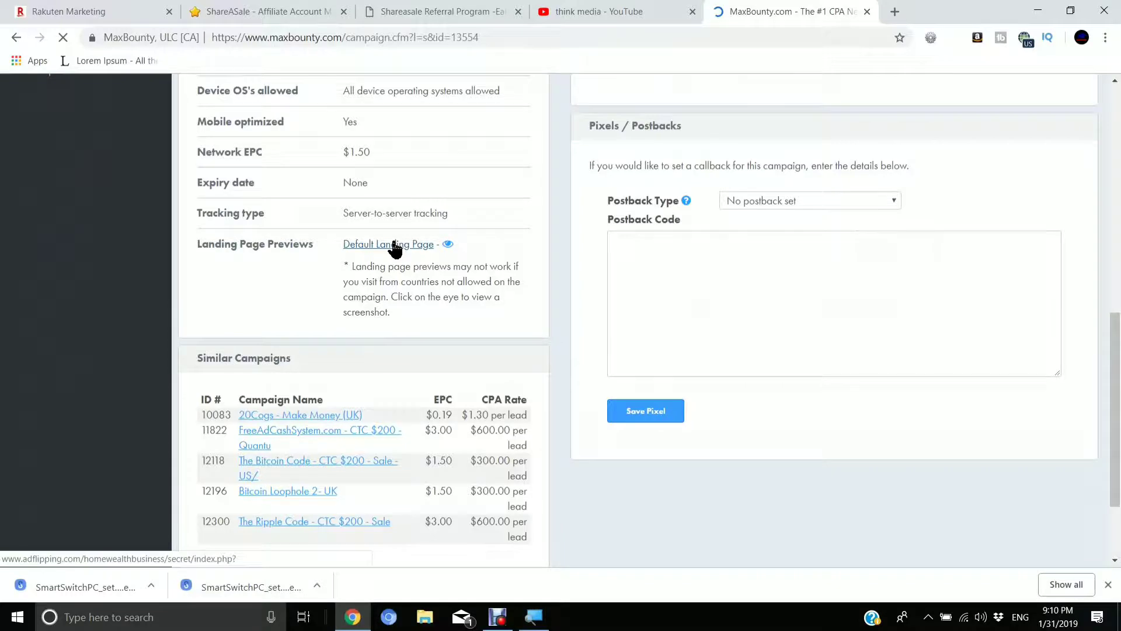
Preview the Home Wealth Business campaign's default landing page.
click(393, 245)
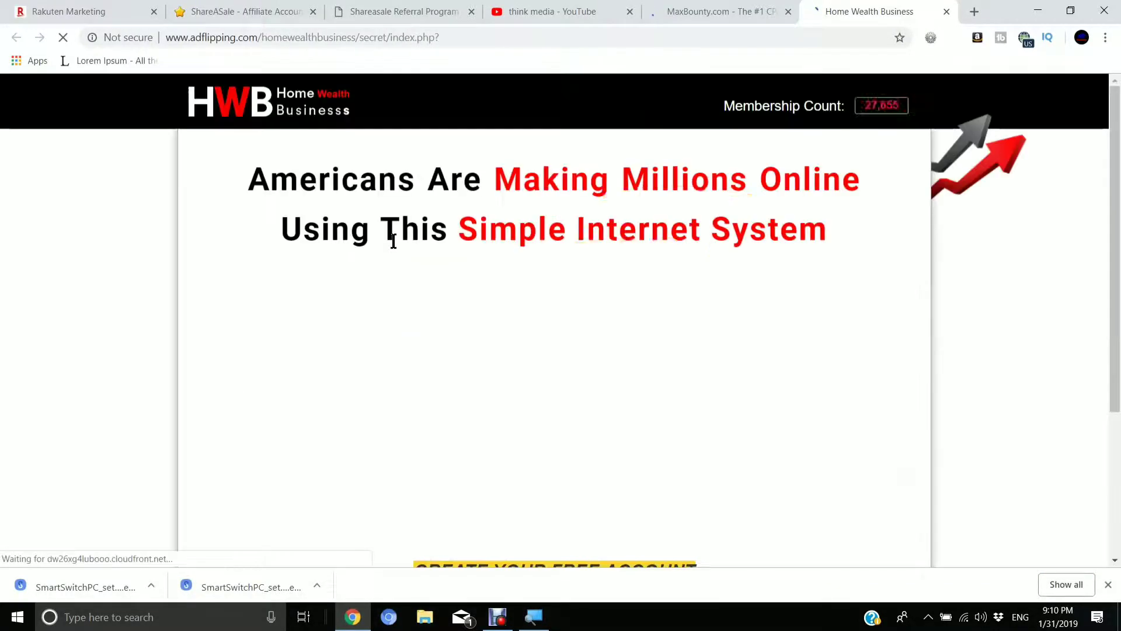
scroll(269, 259, down, 1)
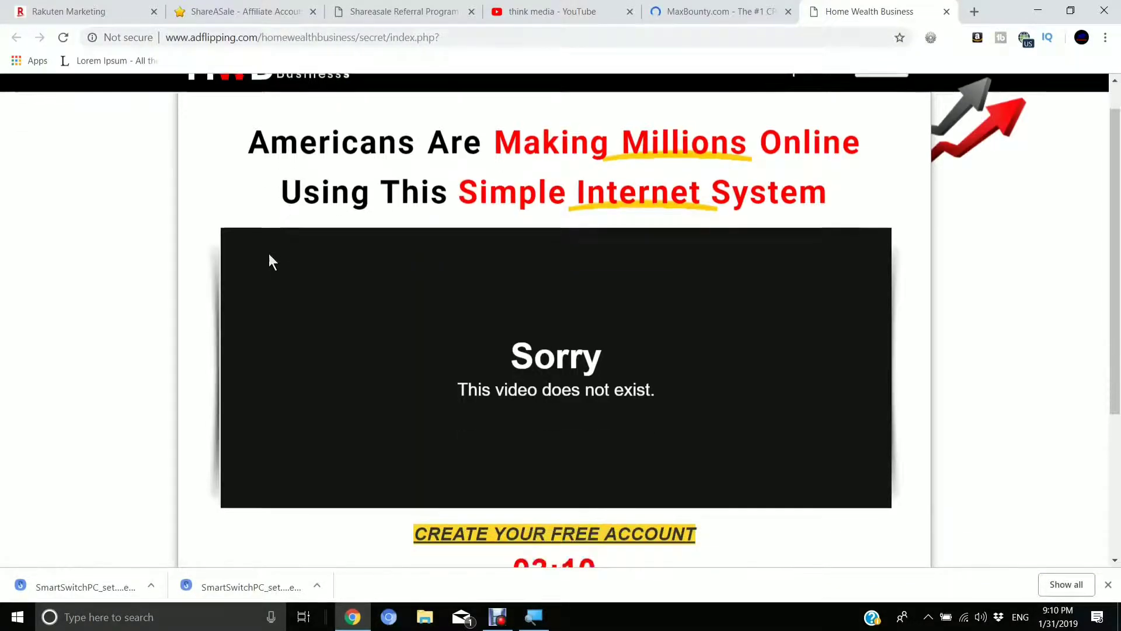
scroll(271, 261, down, 1)
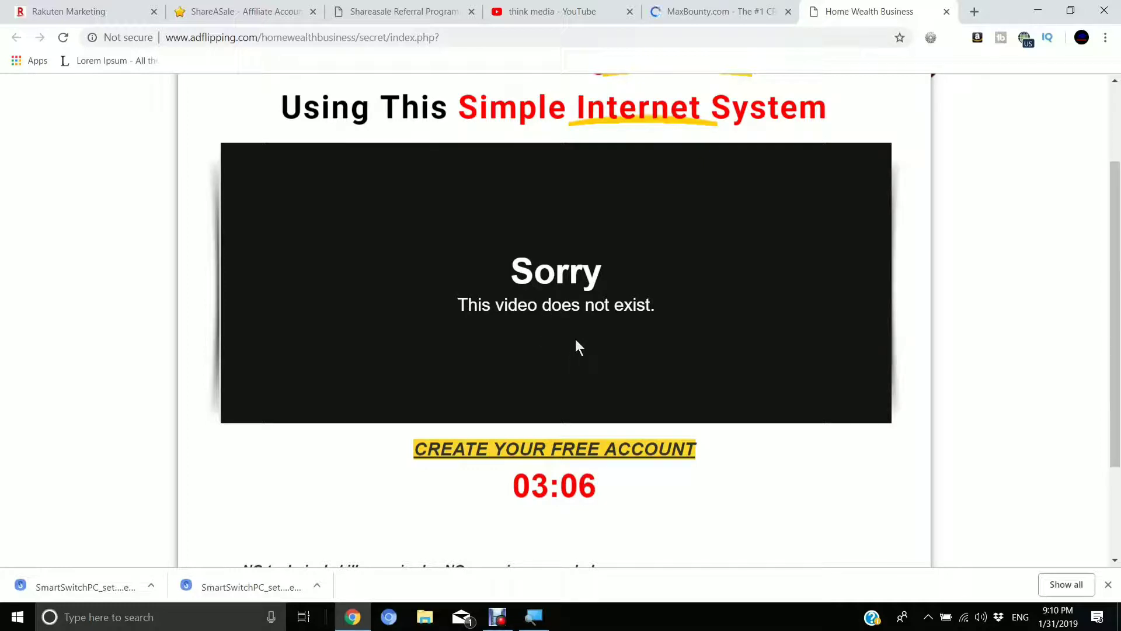
scroll(536, 333, up, 1)
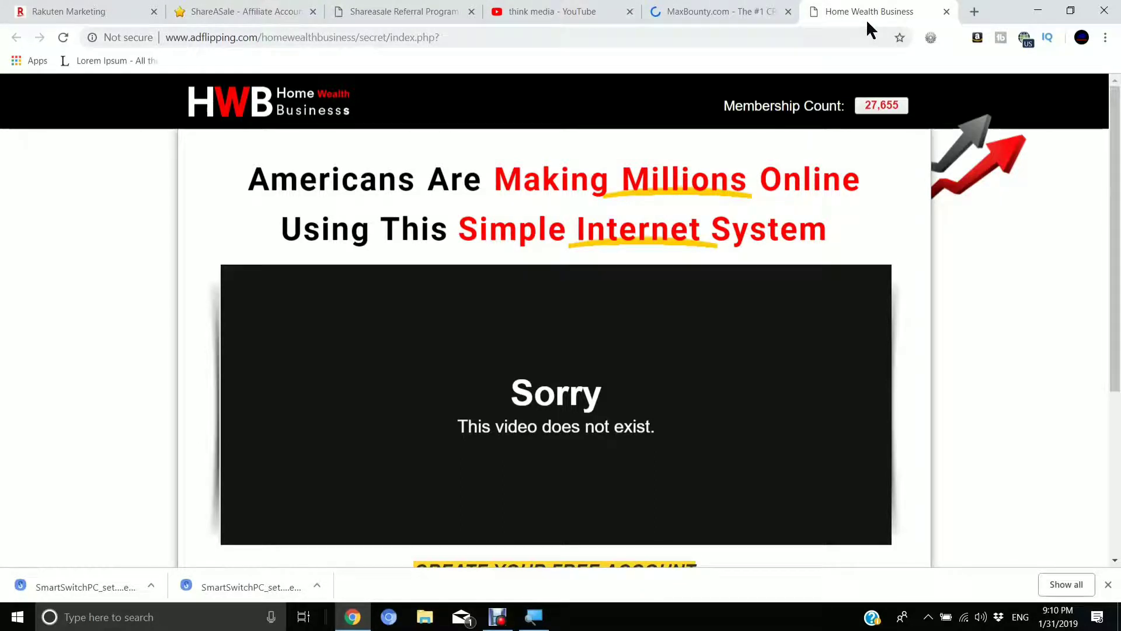
Leave the landing page preview and go back to the 'wealth' campaign results.
click(729, 12)
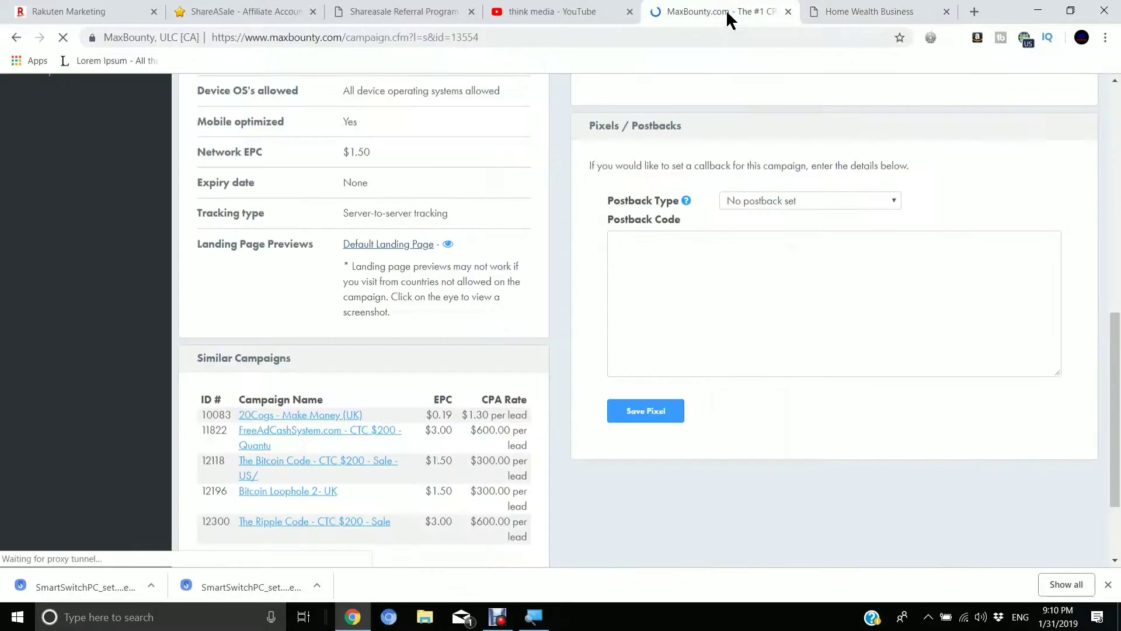
scroll(291, 263, up, 7)
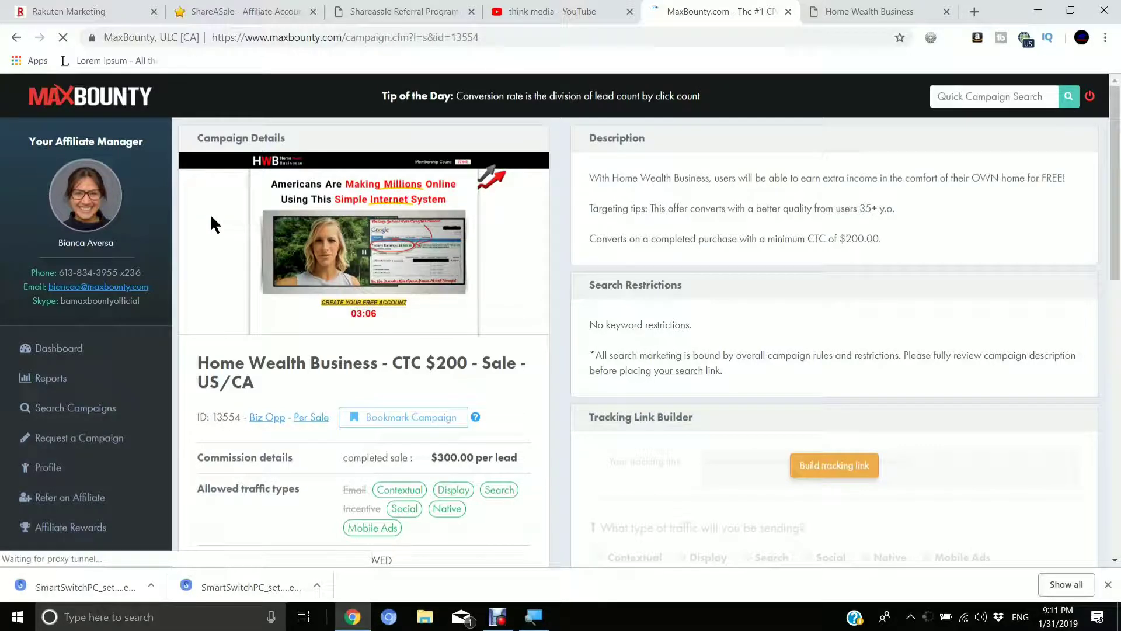
scroll(214, 226, down, 2)
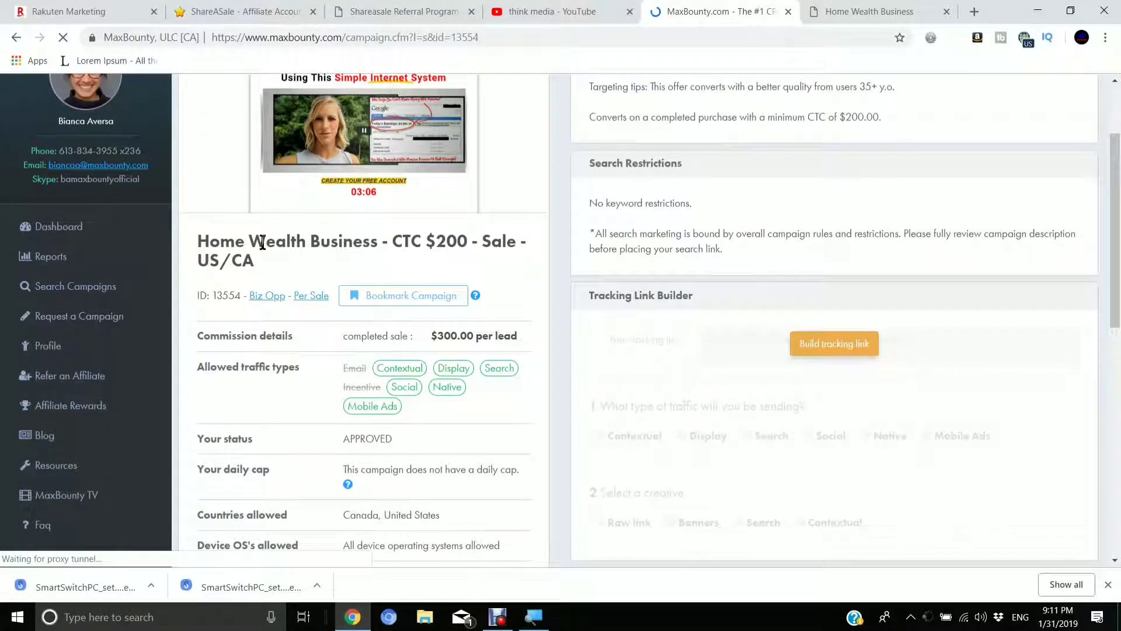
scroll(237, 207, up, 2)
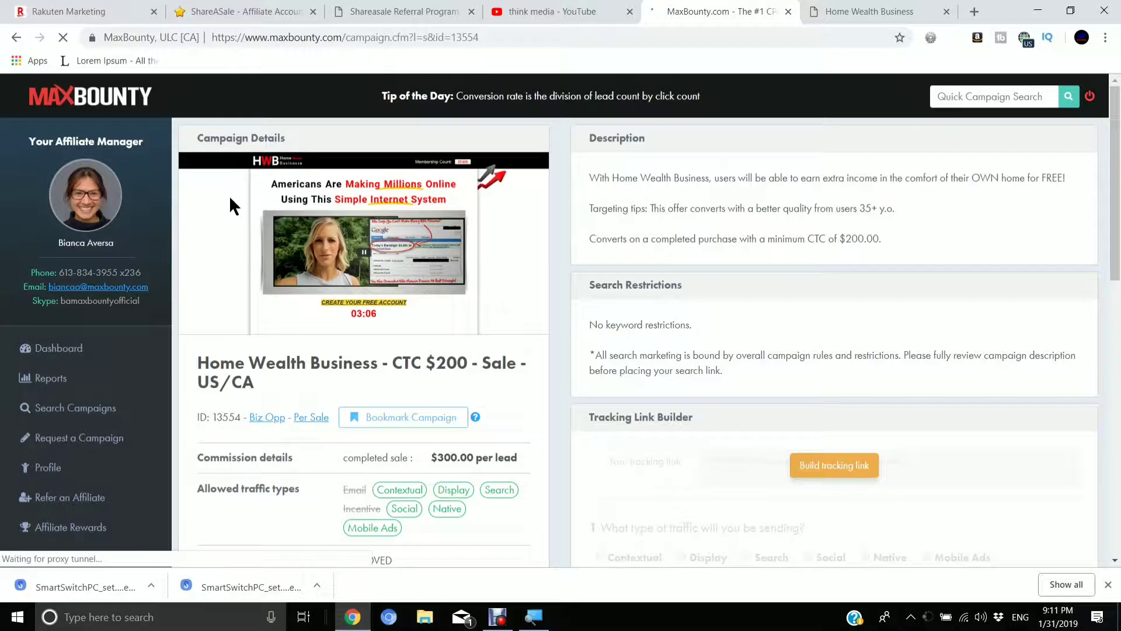
key(alt+Left)
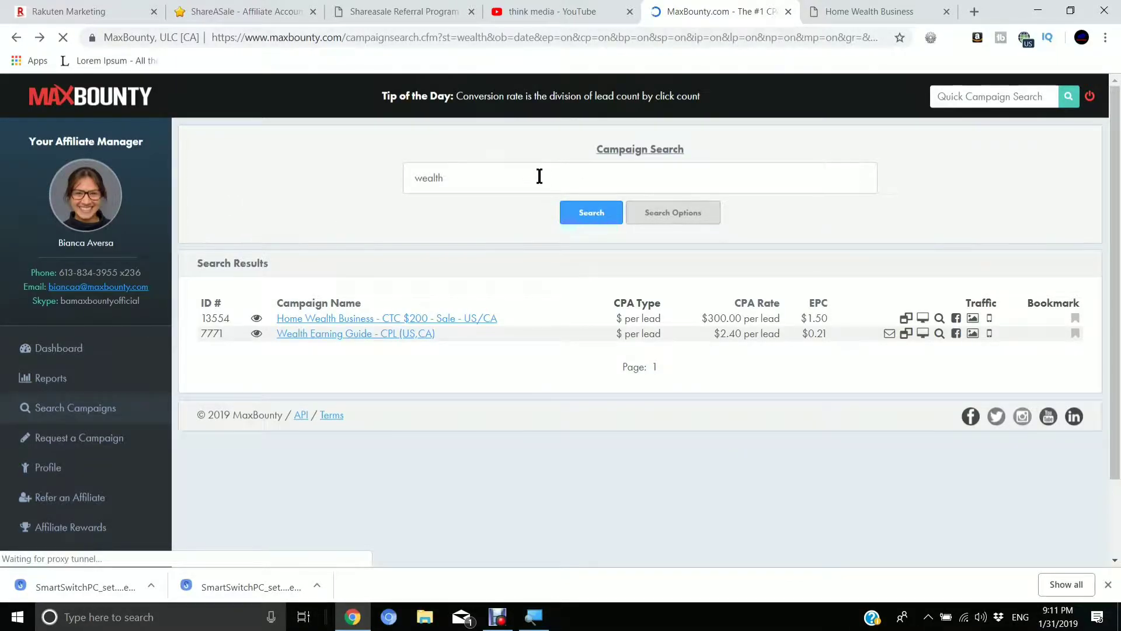
Delete 'wealth' from the campaign search box to show the full catalogue.
double_click(500, 180)
key(BackSpace)
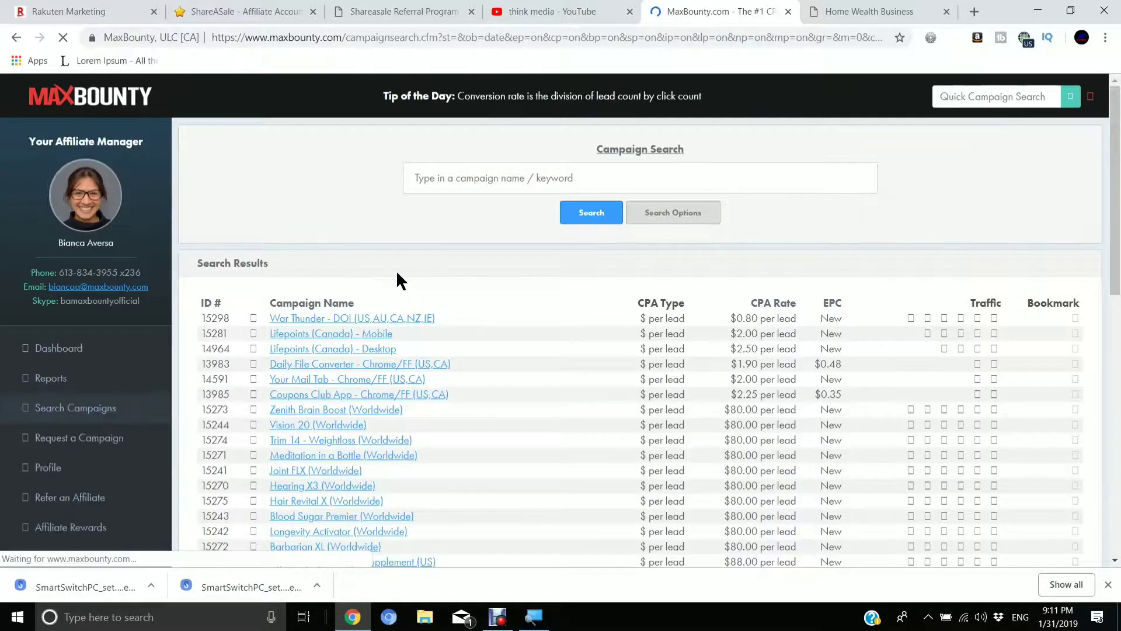
scroll(351, 298, down, 3)
scroll(368, 316, down, 2)
scroll(369, 313, down, 3)
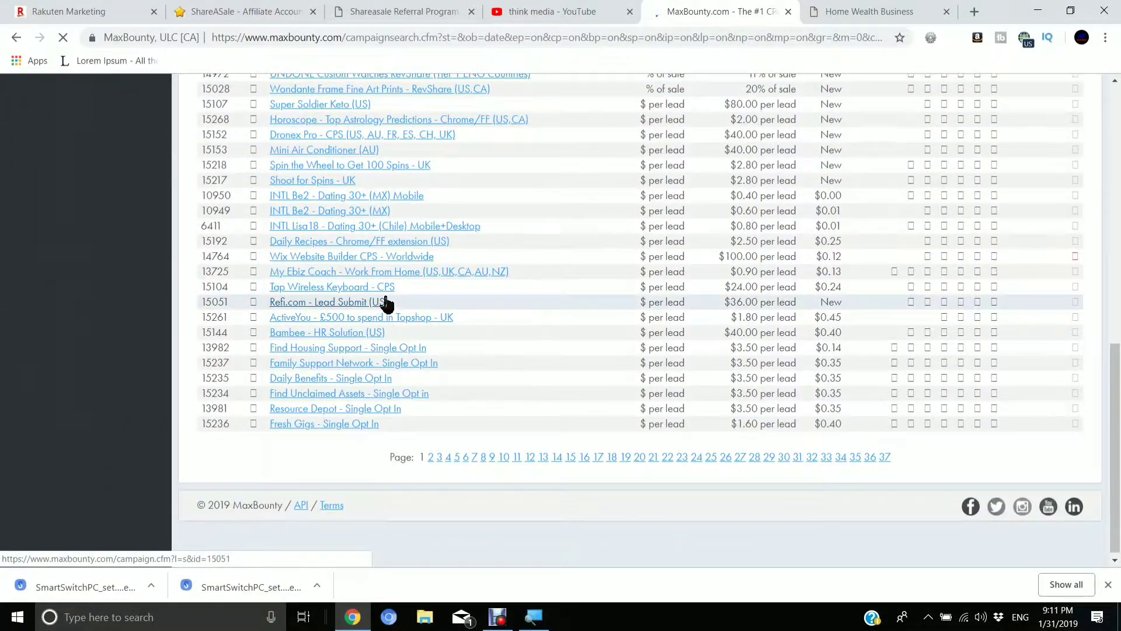
scroll(382, 304, up, 3)
scroll(386, 302, up, 3)
scroll(388, 301, up, 2)
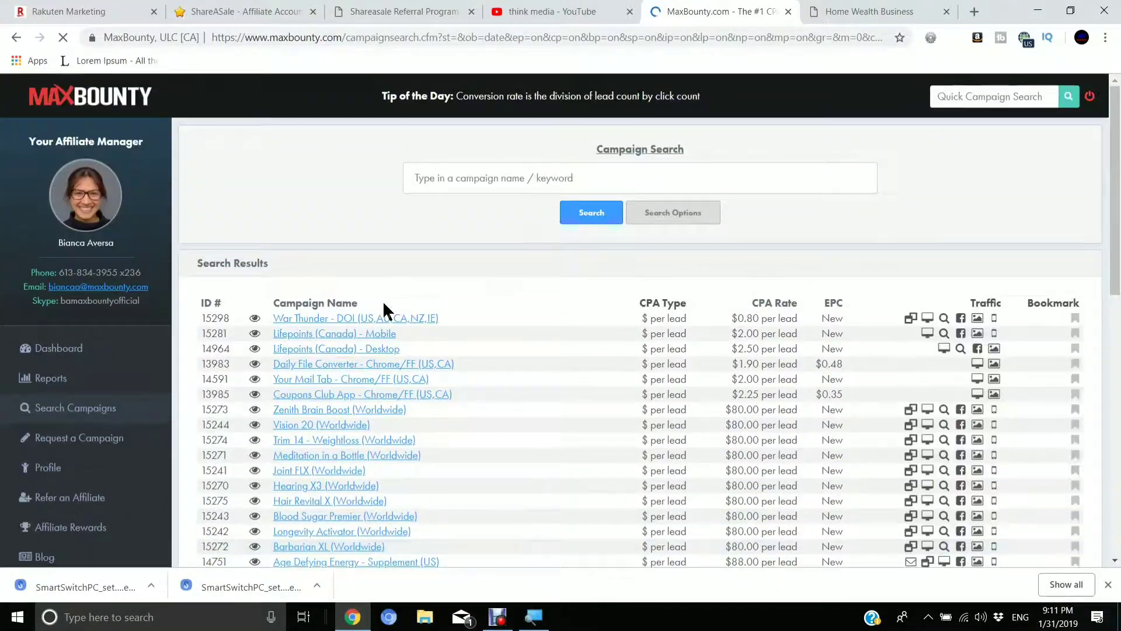
scroll(385, 309, down, 1)
scroll(389, 321, down, 2)
scroll(388, 320, down, 1)
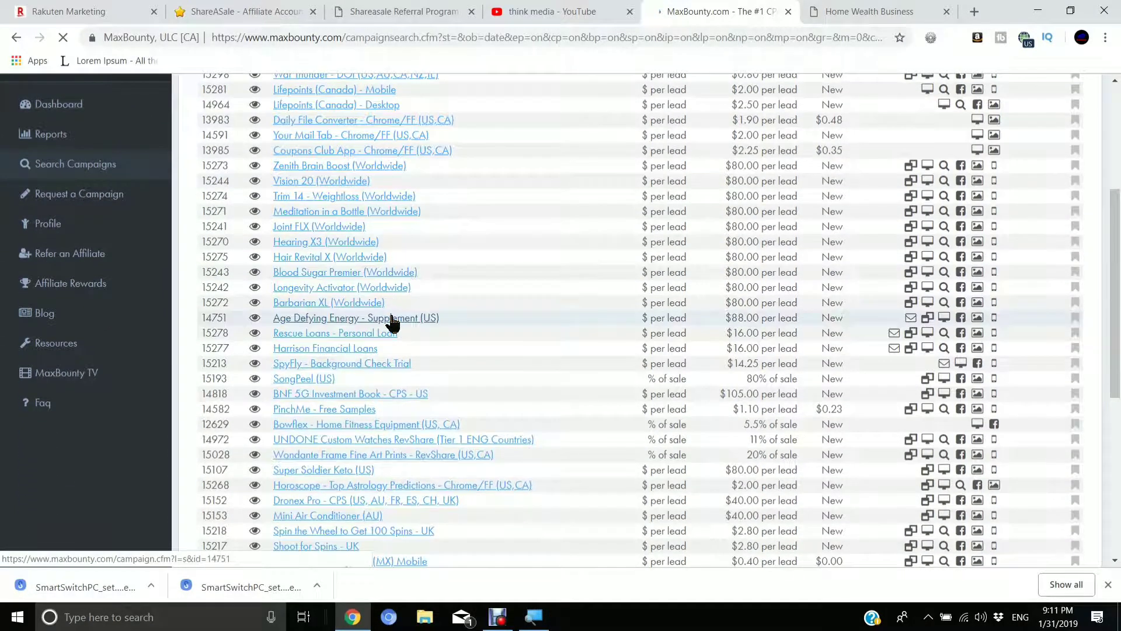
scroll(407, 294, up, 3)
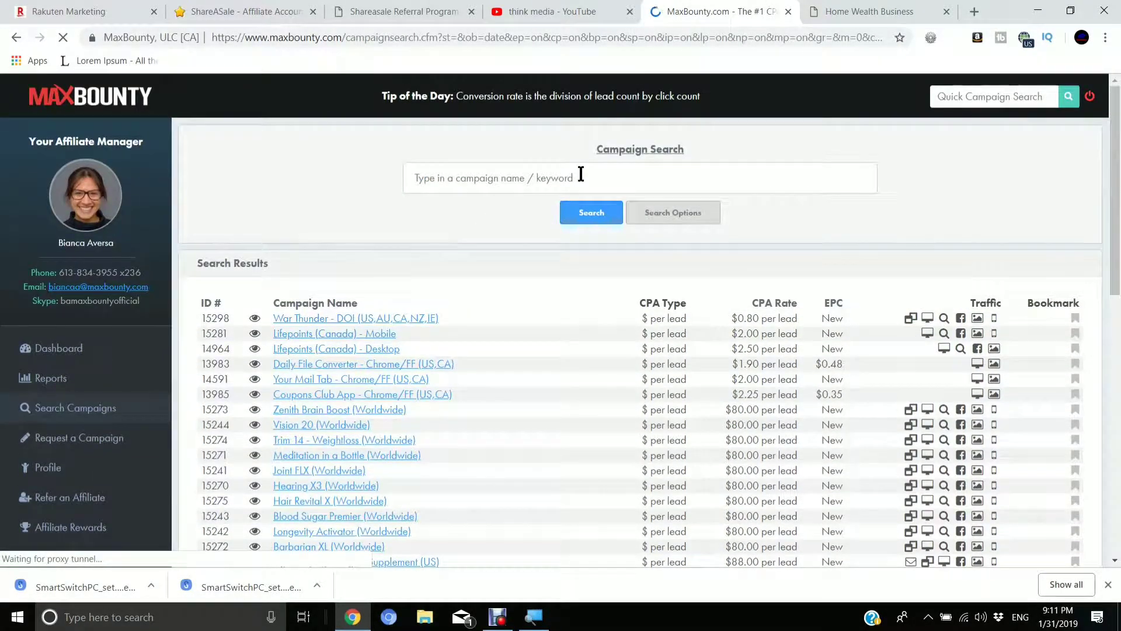
Pick Biz Opp (53) from the All Categories filter under Search Options.
click(666, 218)
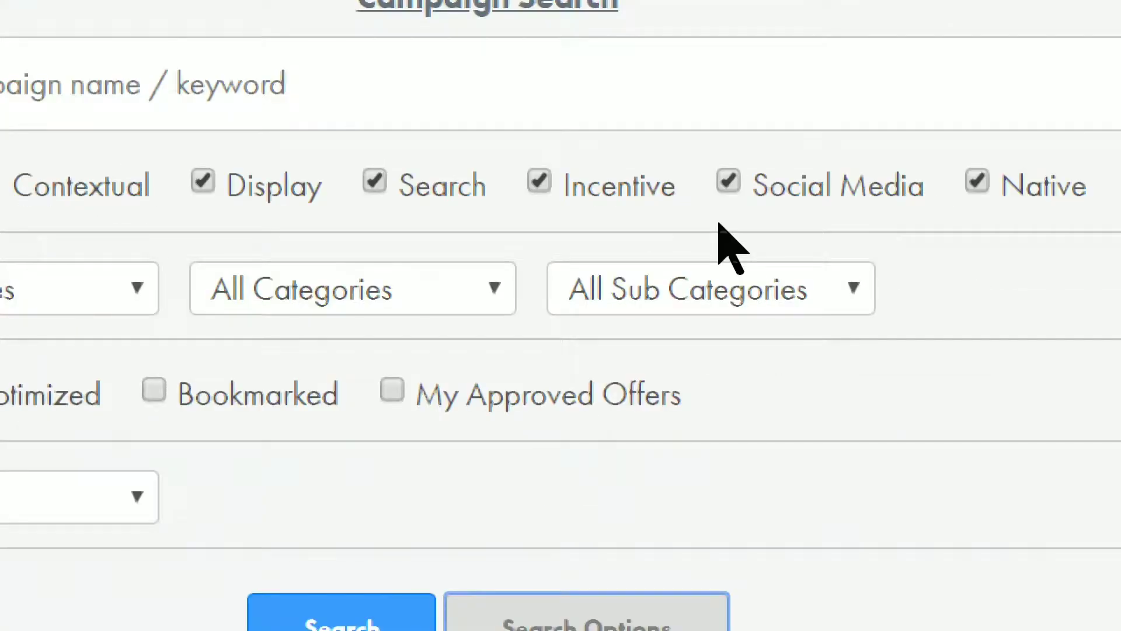
click(446, 278)
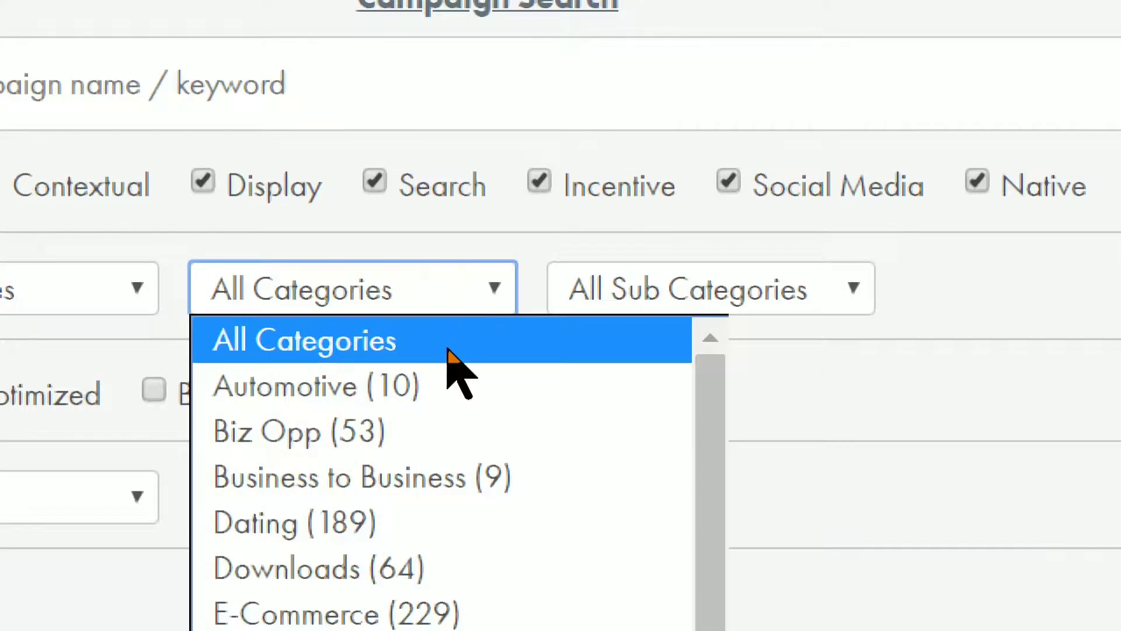
click(426, 428)
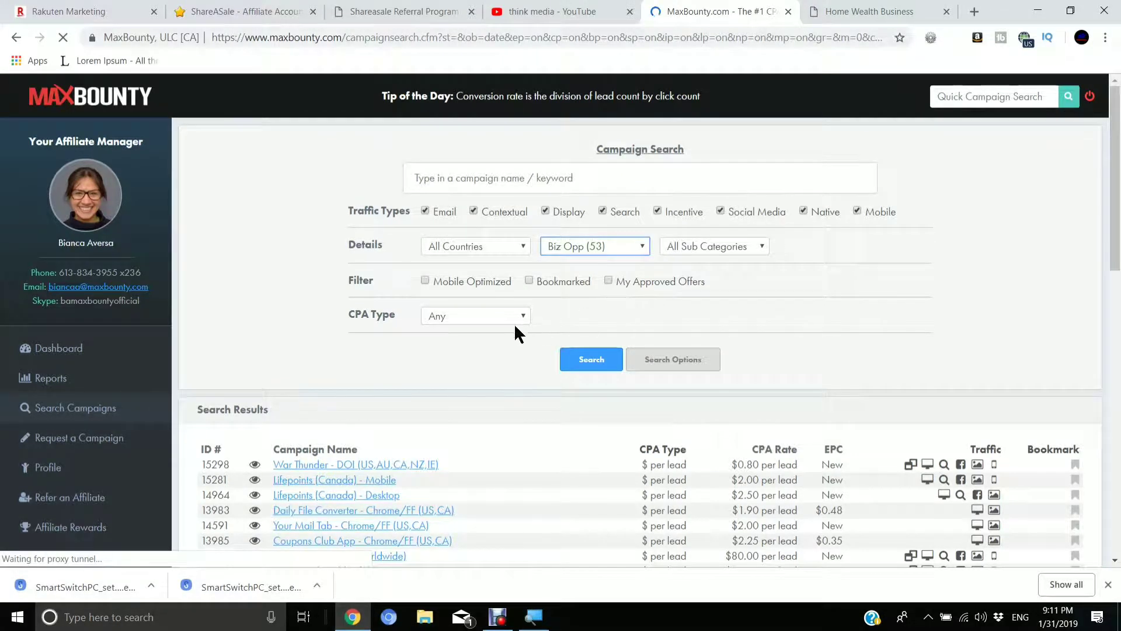
scroll(455, 333, down, 4)
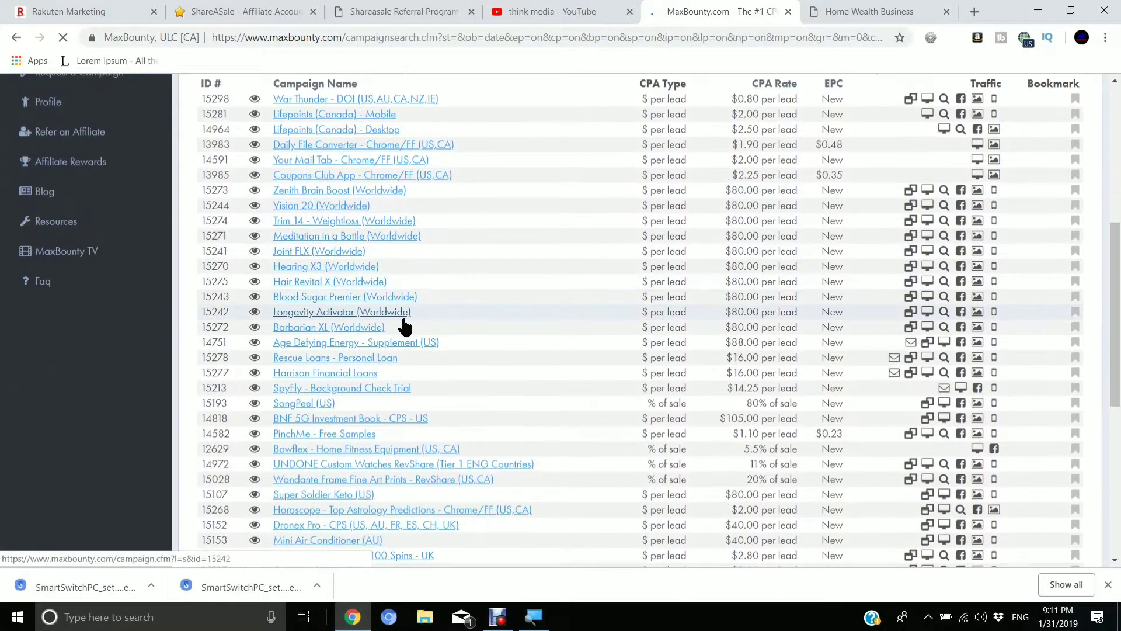
scroll(425, 285, up, 1)
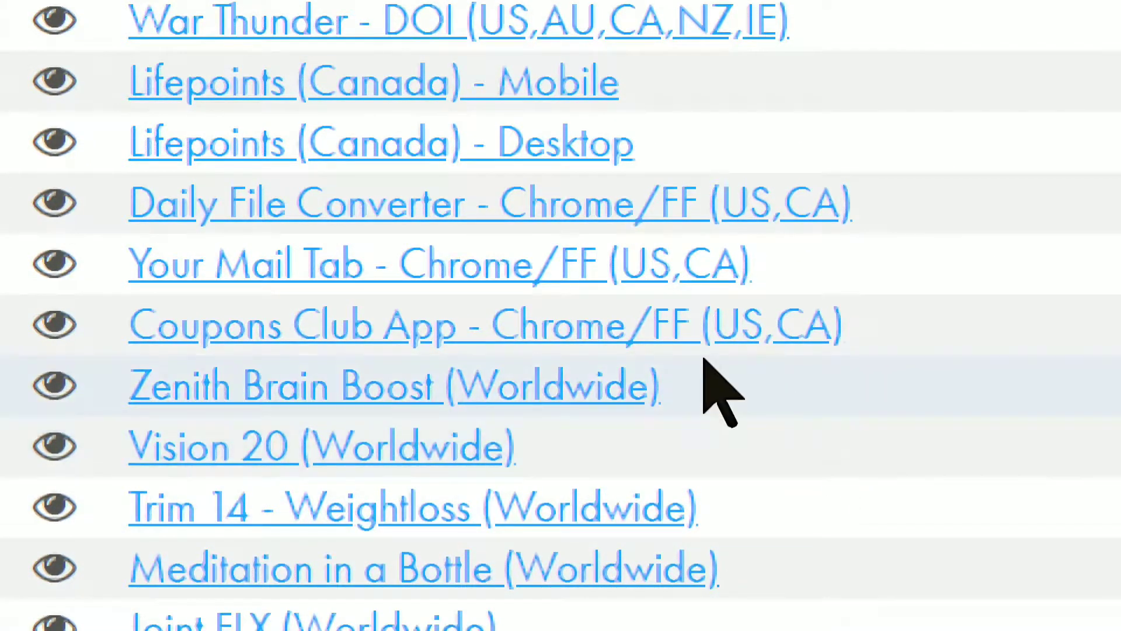
scroll(600, 613, down, 2)
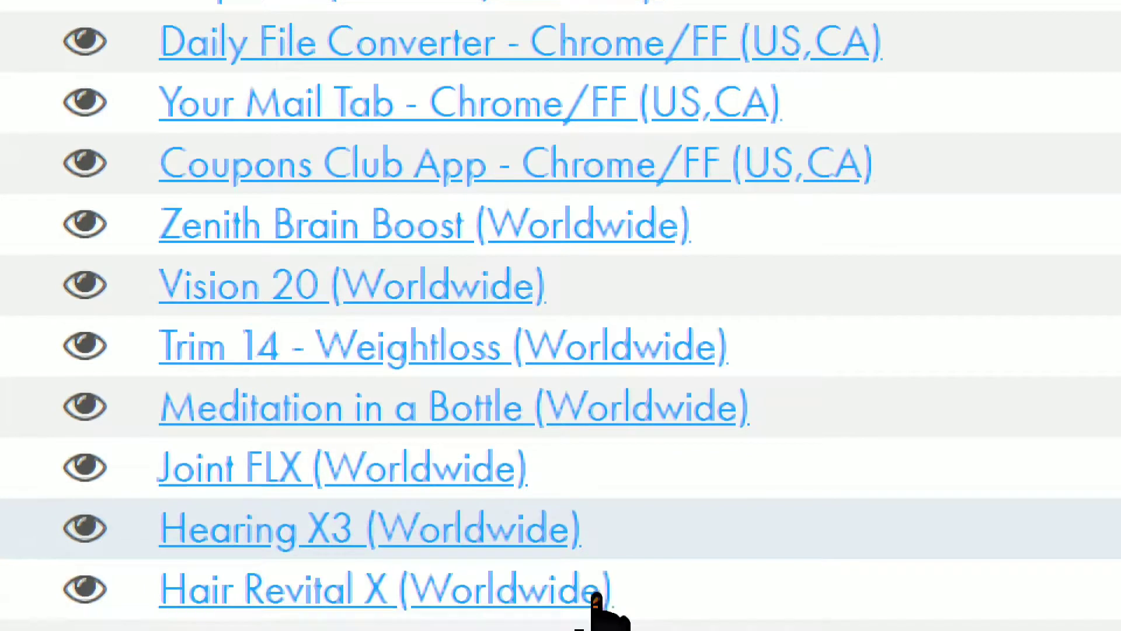
scroll(596, 608, down, 2)
scroll(601, 613, down, 1)
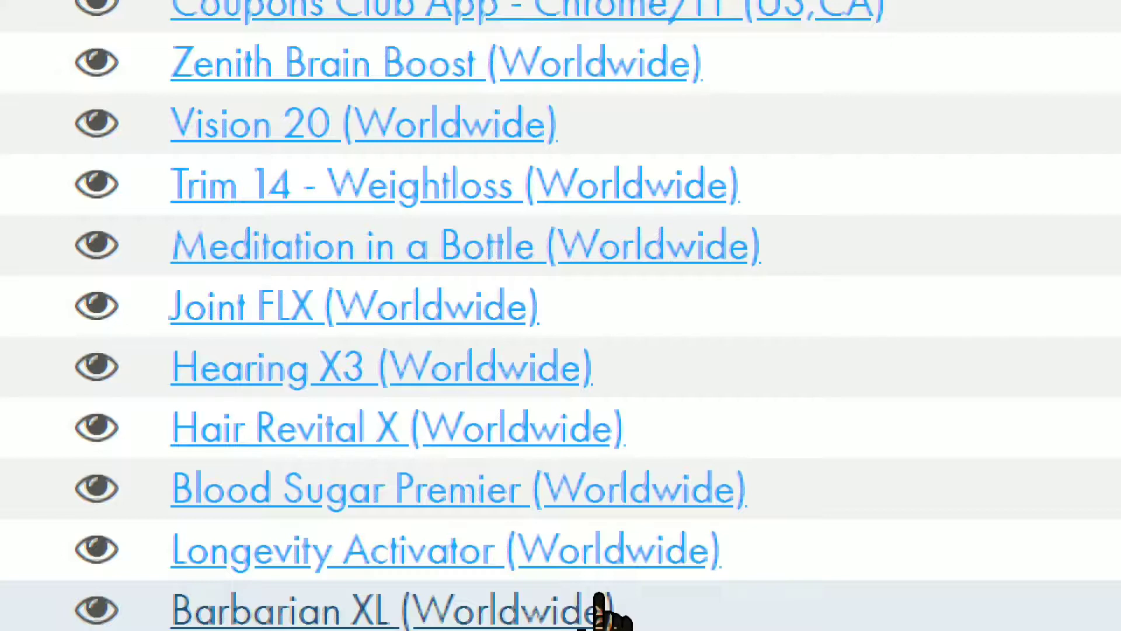
scroll(545, 583, down, 1)
scroll(526, 543, down, 7)
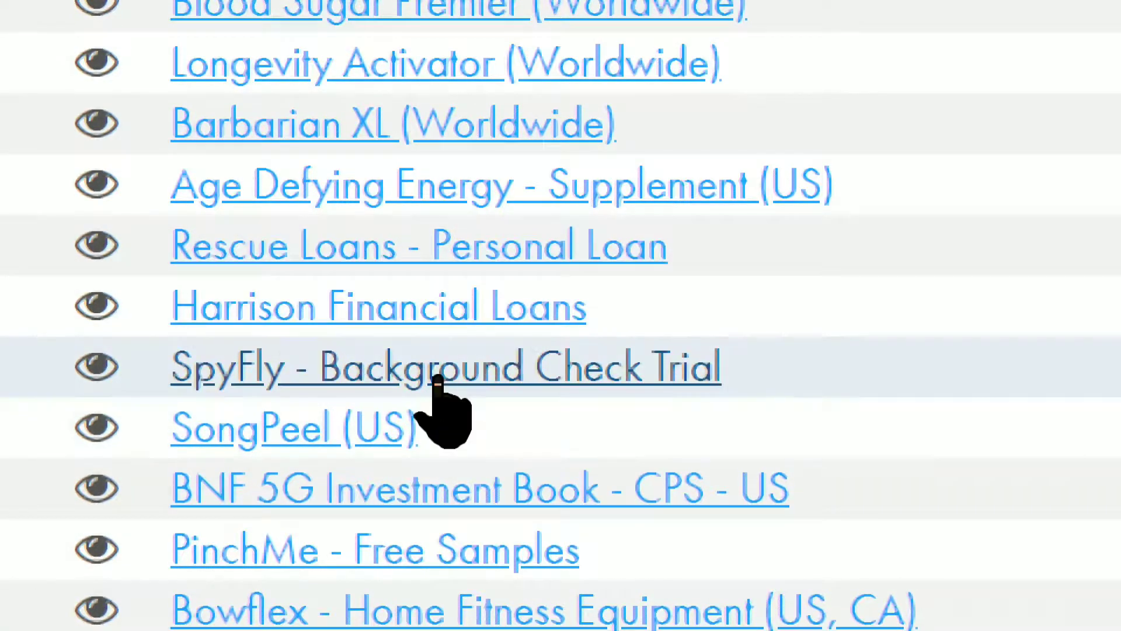
scroll(439, 386, down, 1)
scroll(438, 395, down, 5)
scroll(443, 342, up, 2)
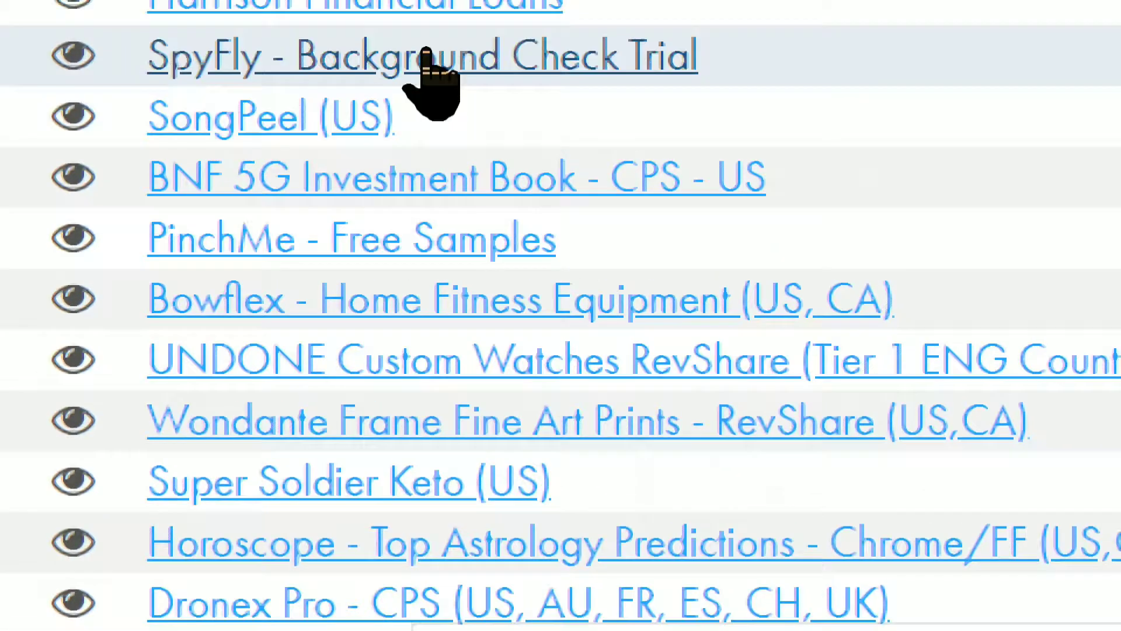
scroll(470, 578, down, 1)
scroll(473, 609, down, 1)
scroll(473, 613, down, 1)
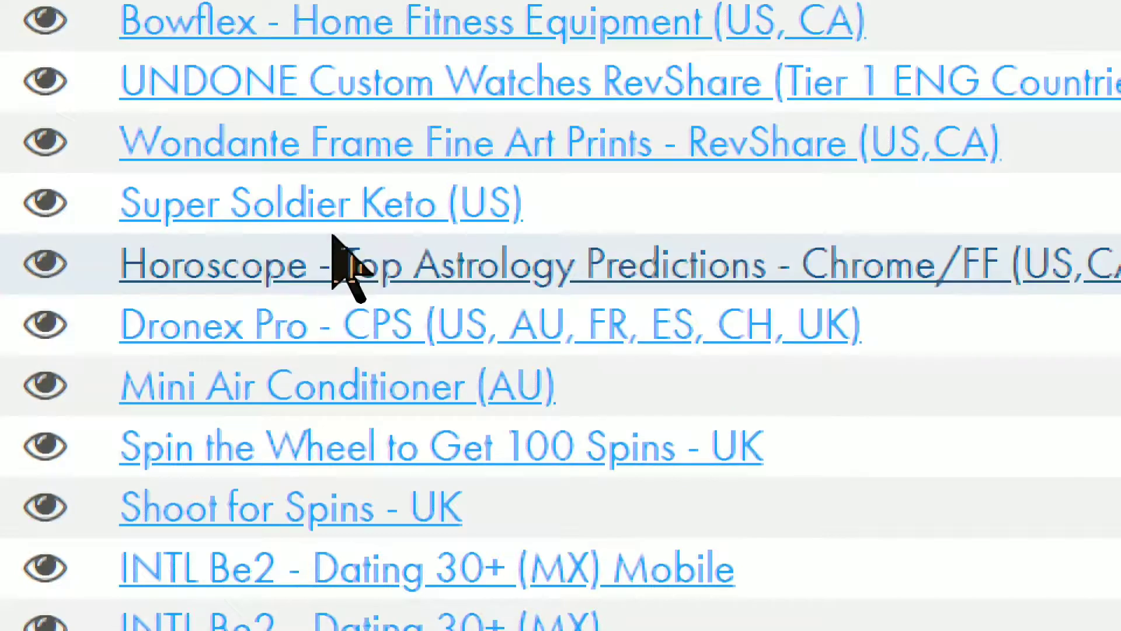
scroll(333, 324, down, 5)
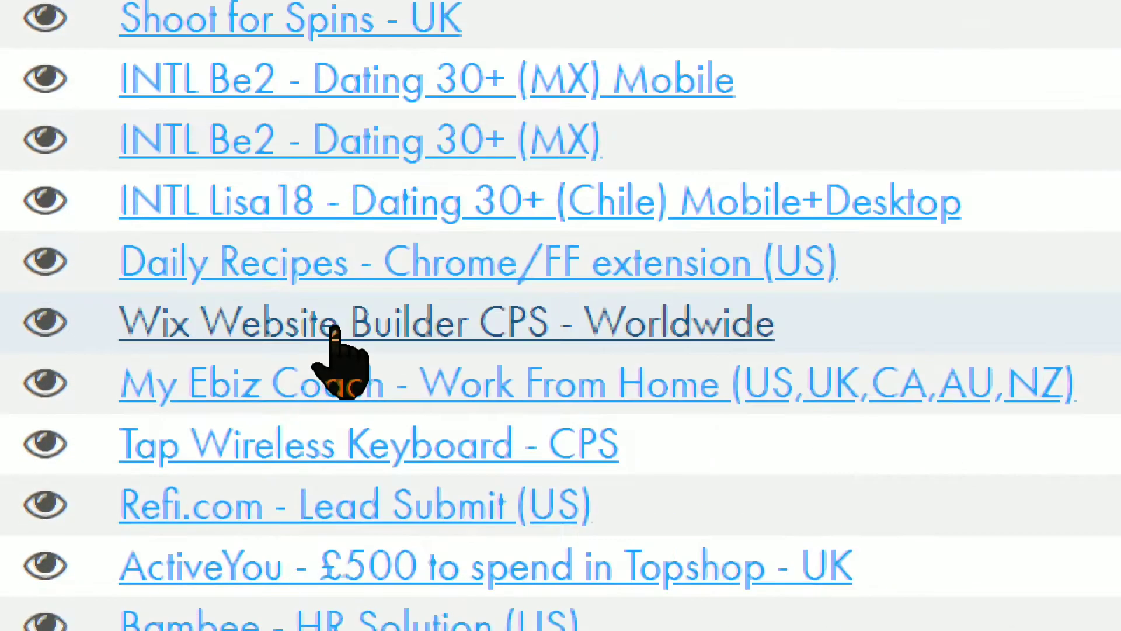
scroll(332, 324, down, 5)
scroll(336, 62, up, 2)
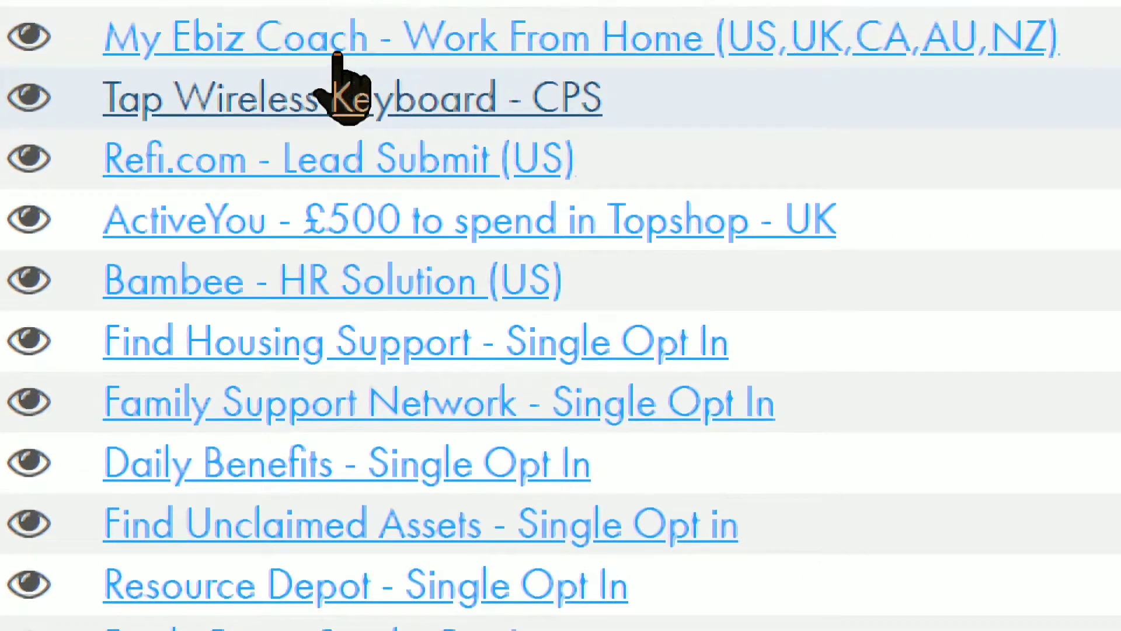
scroll(337, 153, up, 2)
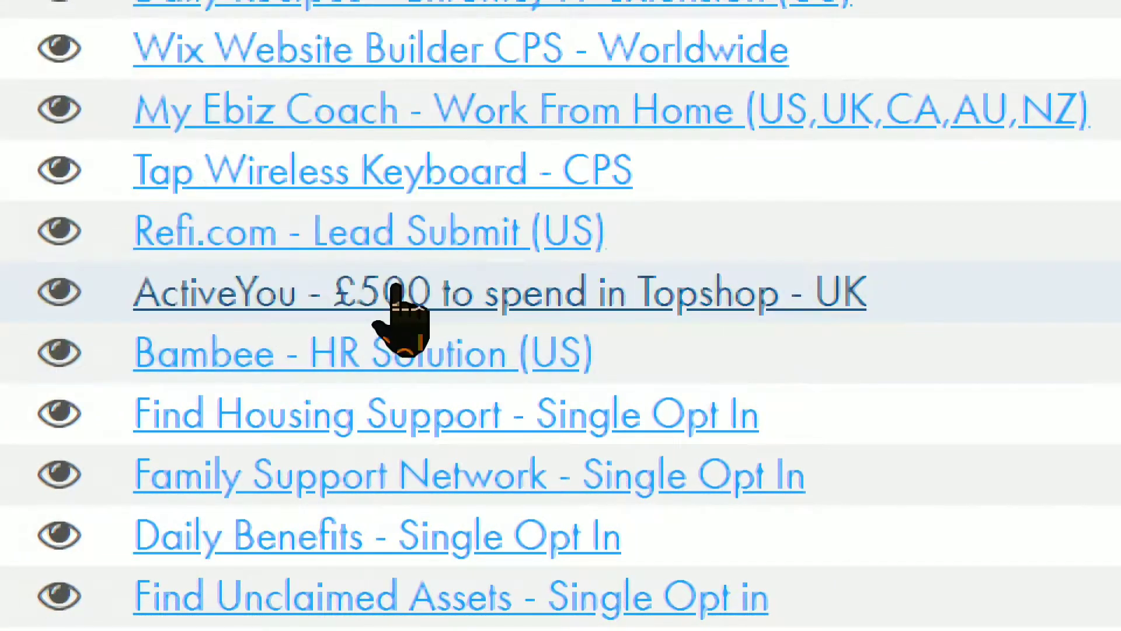
scroll(496, 239, down, 2)
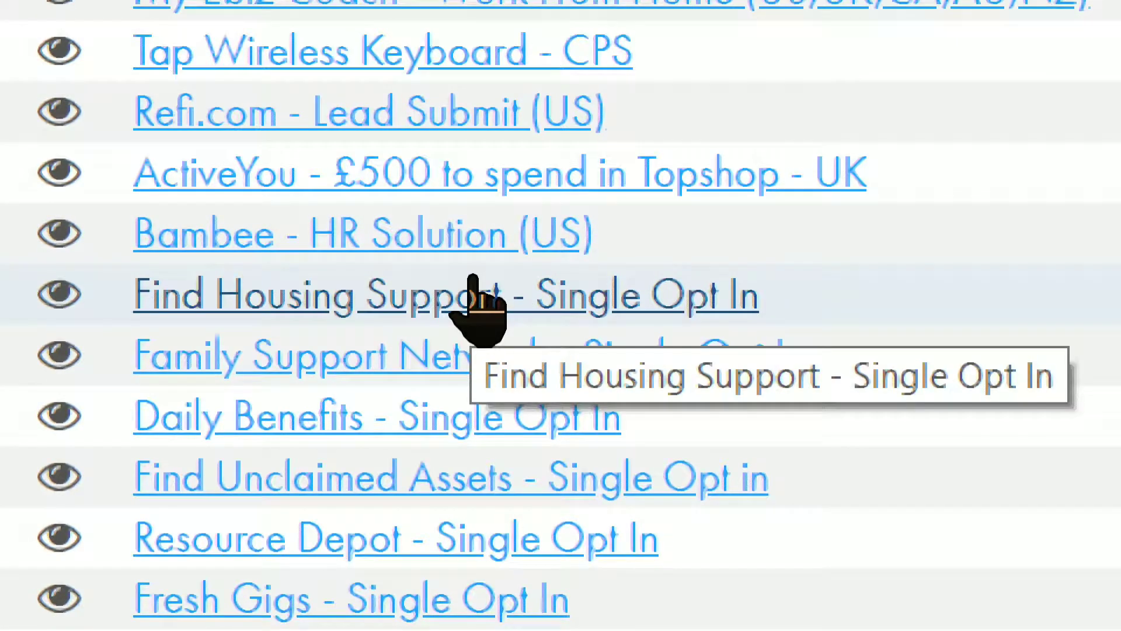
scroll(475, 302, up, 8)
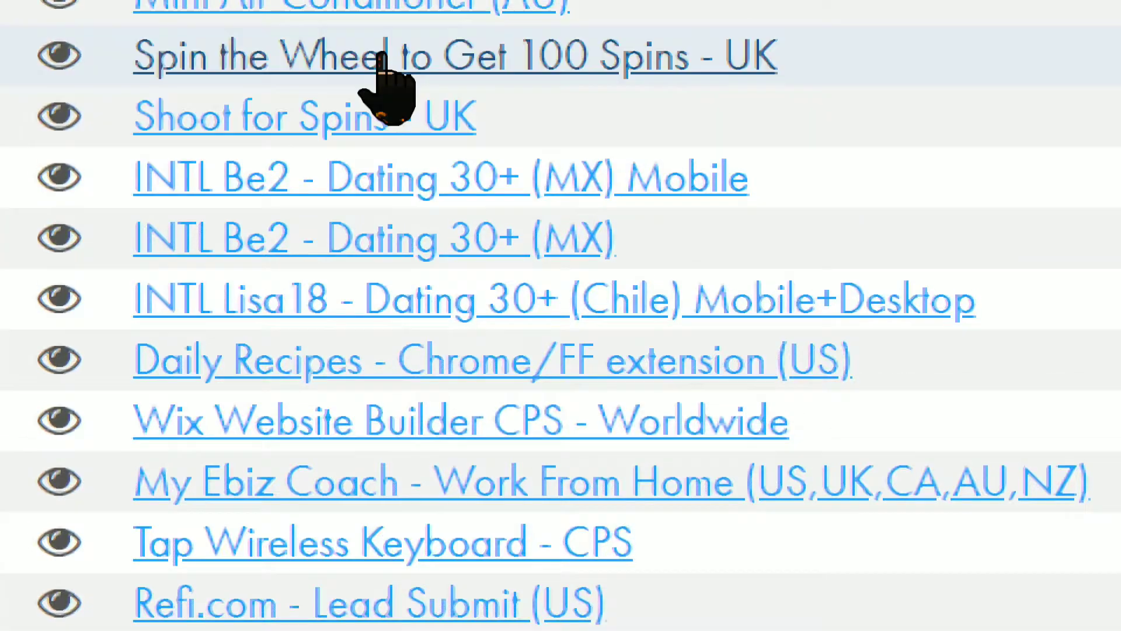
scroll(388, 88, up, 2)
scroll(385, 55, up, 1)
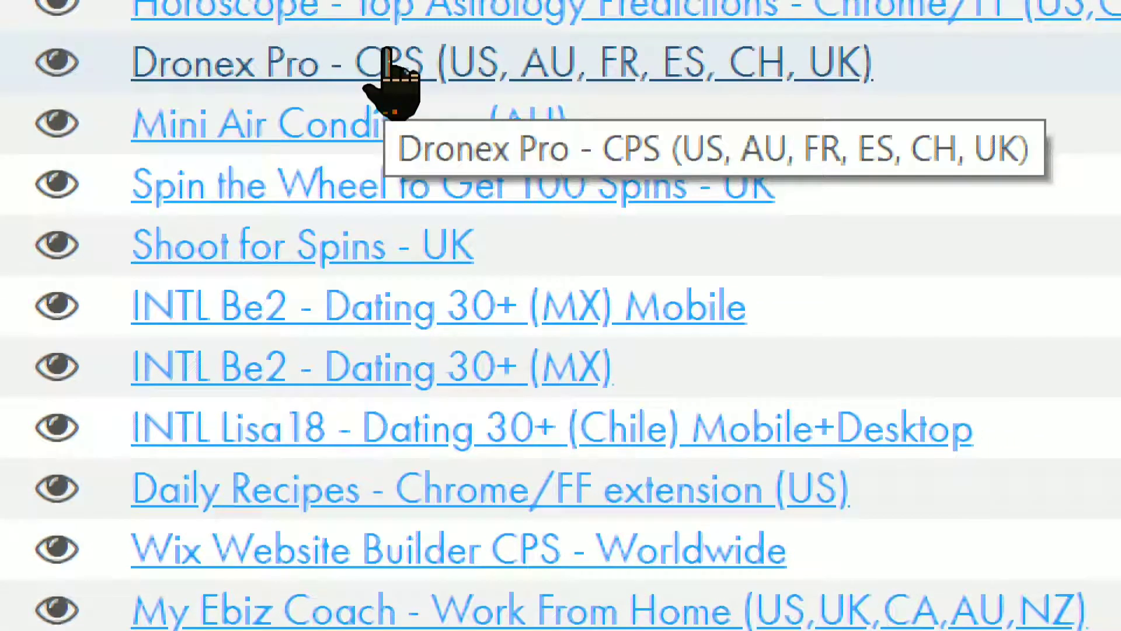
scroll(390, 84, up, 1)
scroll(390, 79, up, 1)
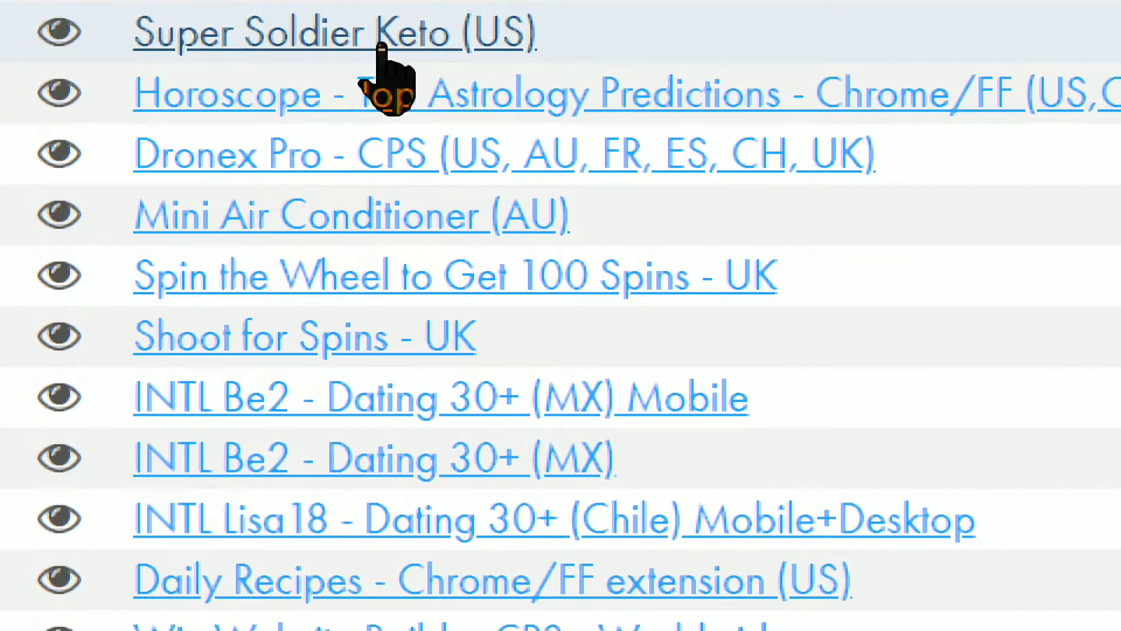
scroll(390, 75, up, 1)
scroll(384, 45, up, 1)
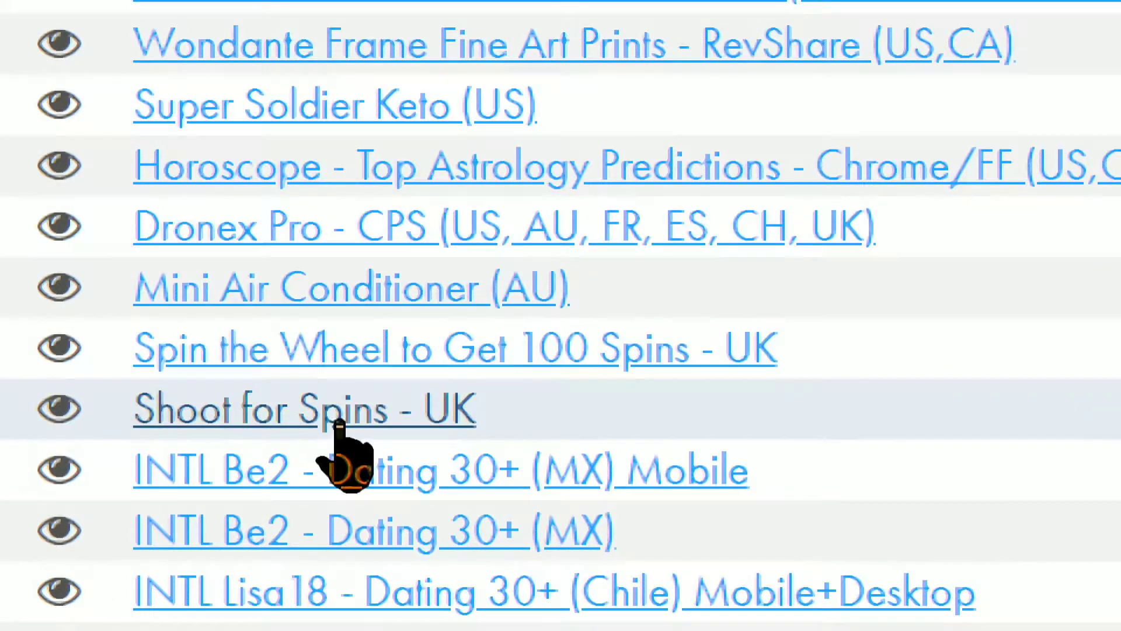
scroll(289, 535, down, 3)
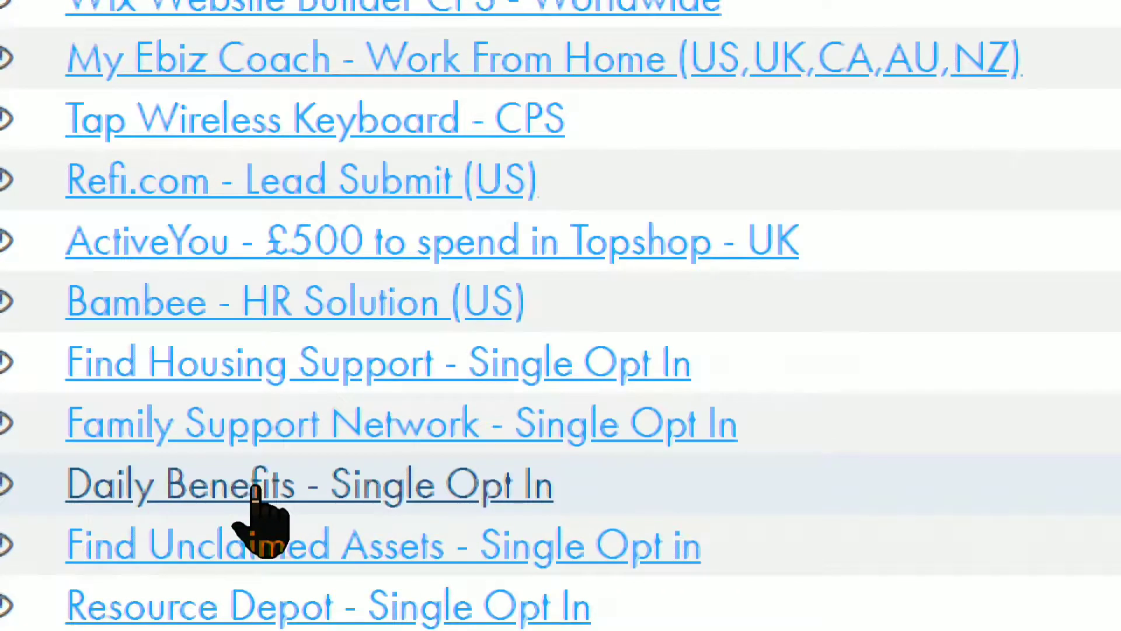
scroll(213, 609, down, 3)
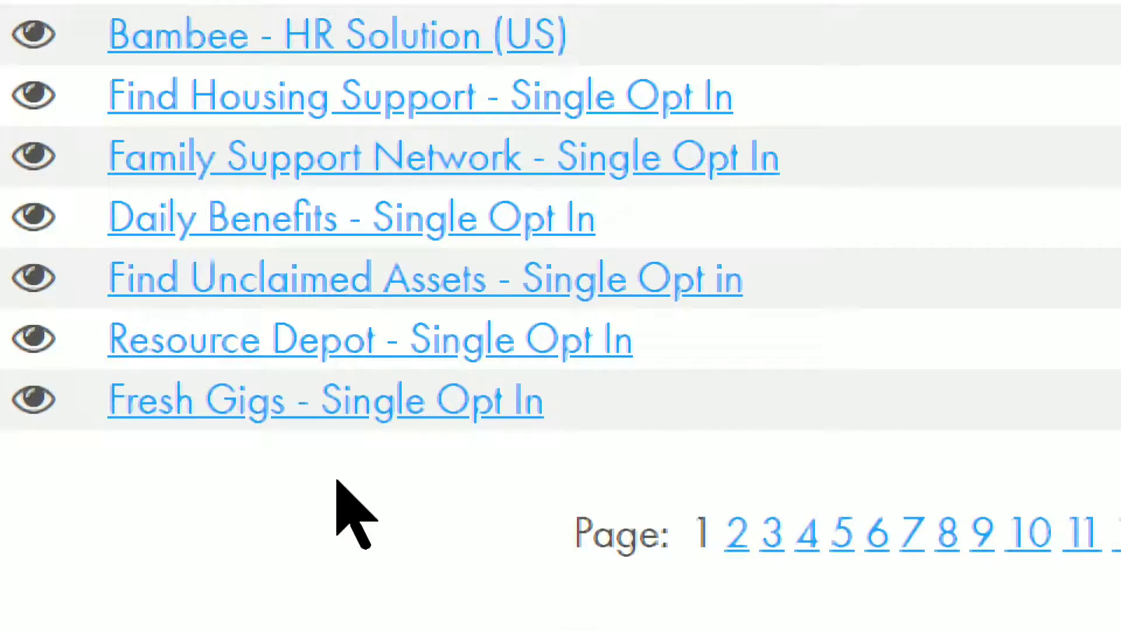
scroll(339, 125, up, 3)
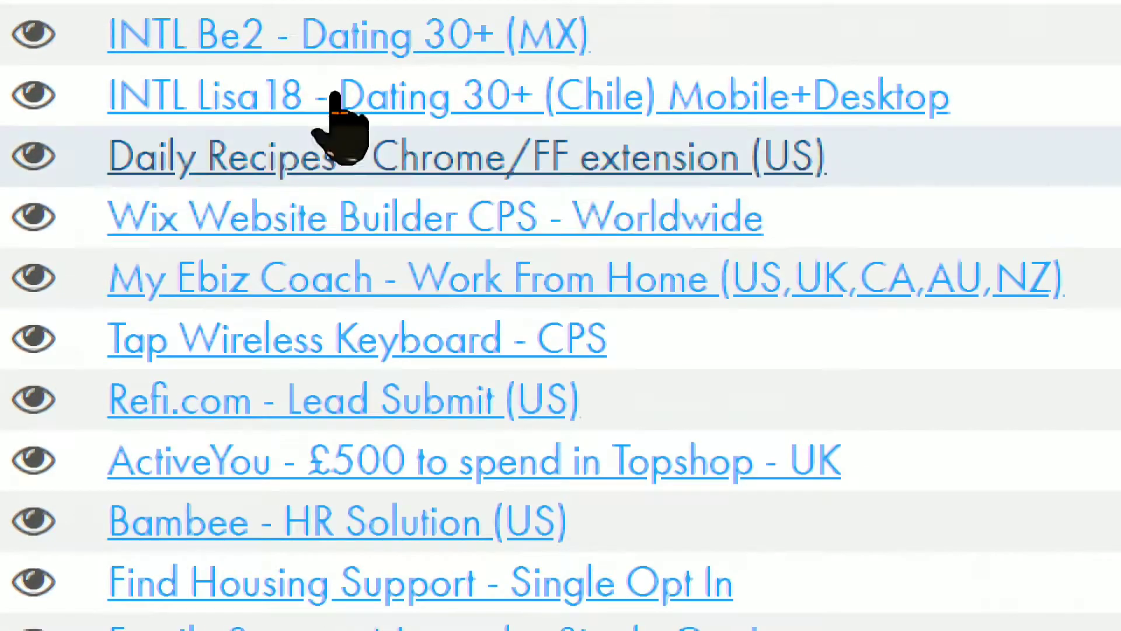
scroll(322, 70, up, 3)
scroll(322, 70, up, 3)
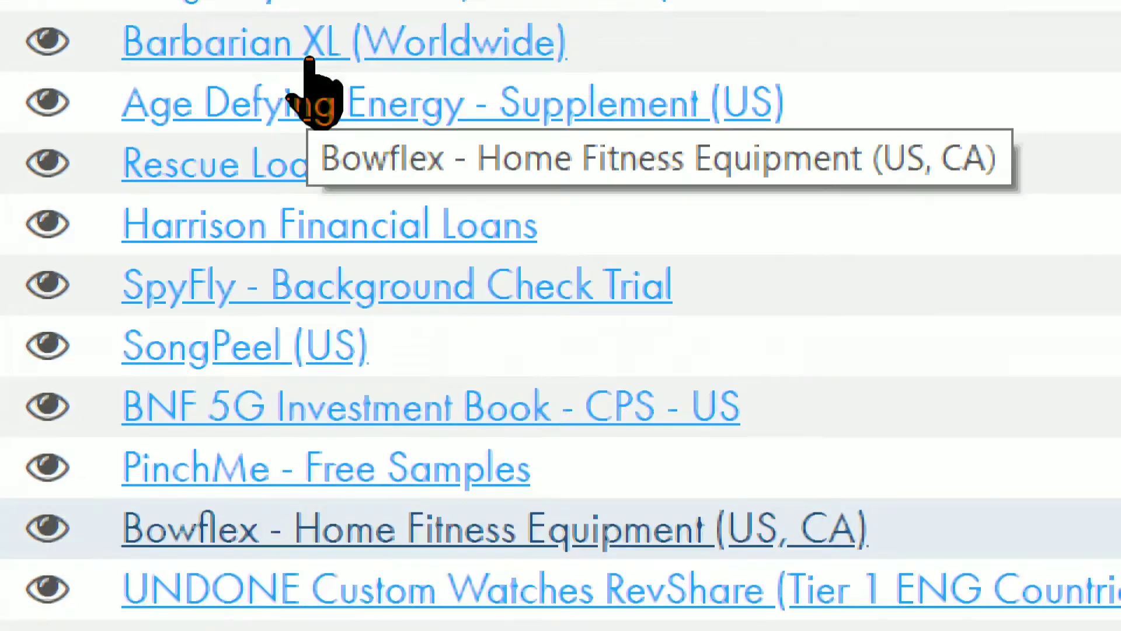
scroll(296, 62, up, 3)
scroll(293, 70, up, 2)
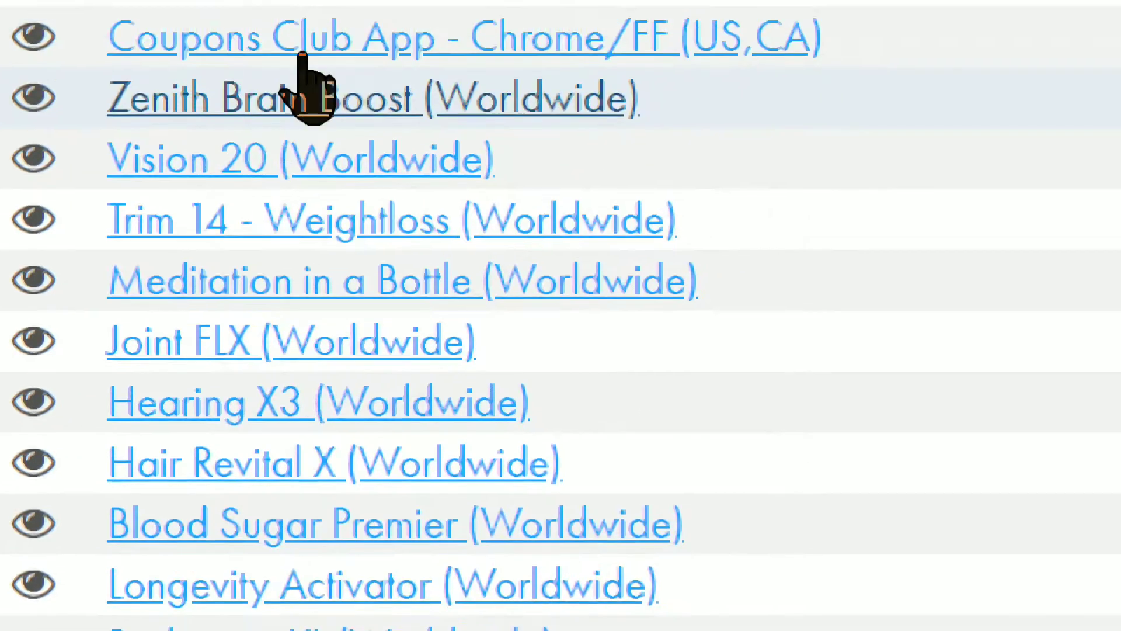
scroll(110, 75, up, 1)
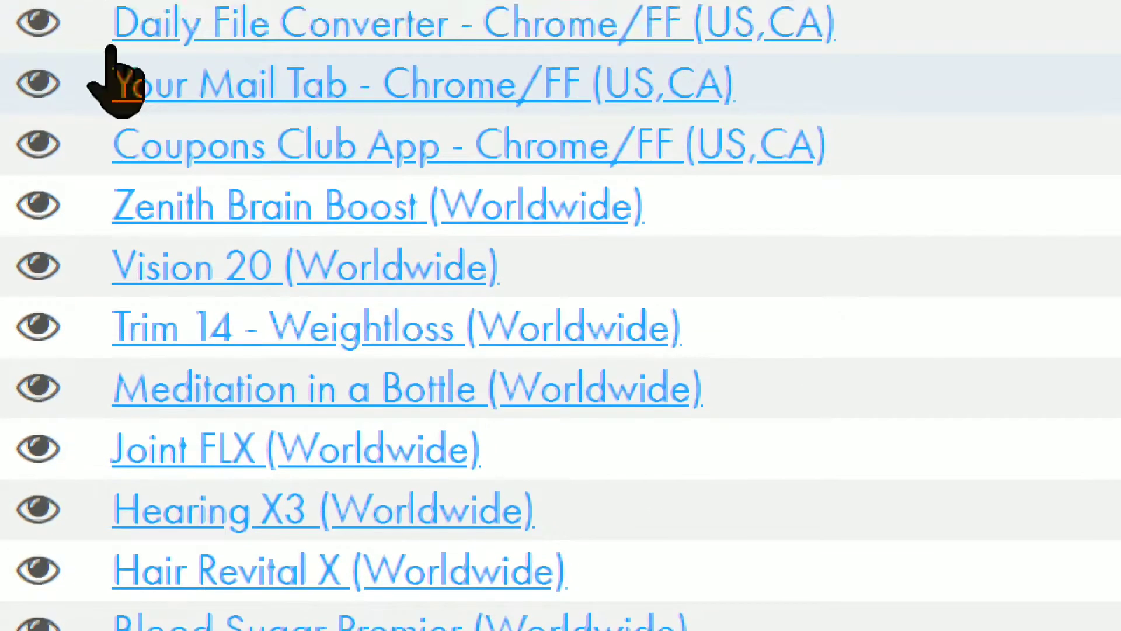
scroll(114, 62, up, 2)
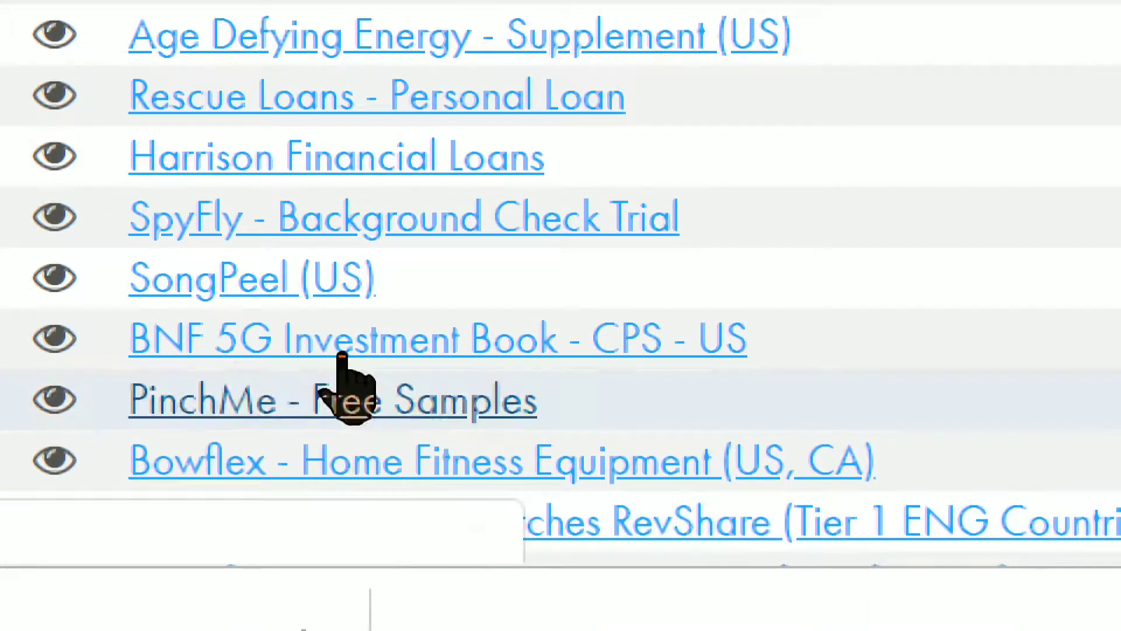
scroll(351, 298, down, 3)
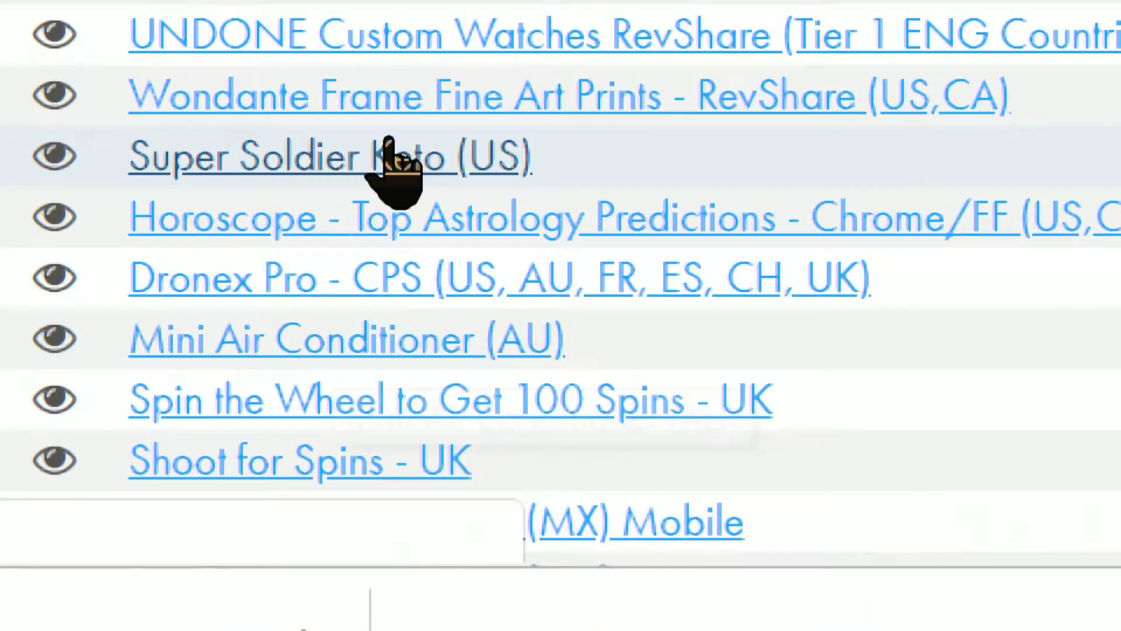
Select the area near Super Soldier Keto in the Biz Opp results list.
click(340, 465)
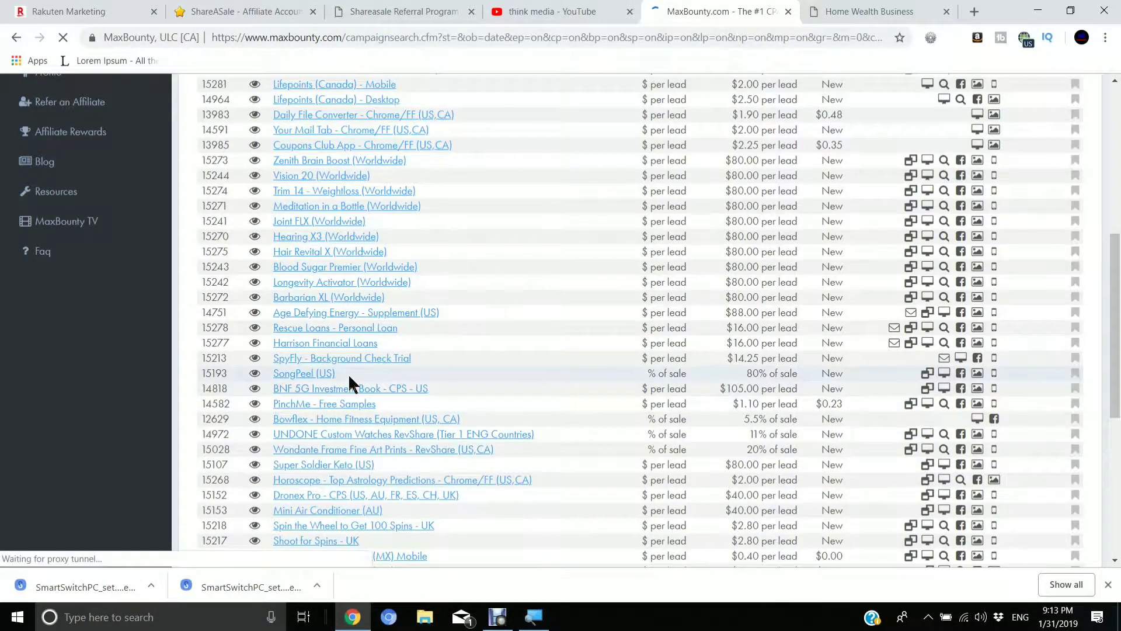
scroll(348, 377, up, 3)
scroll(375, 338, up, 2)
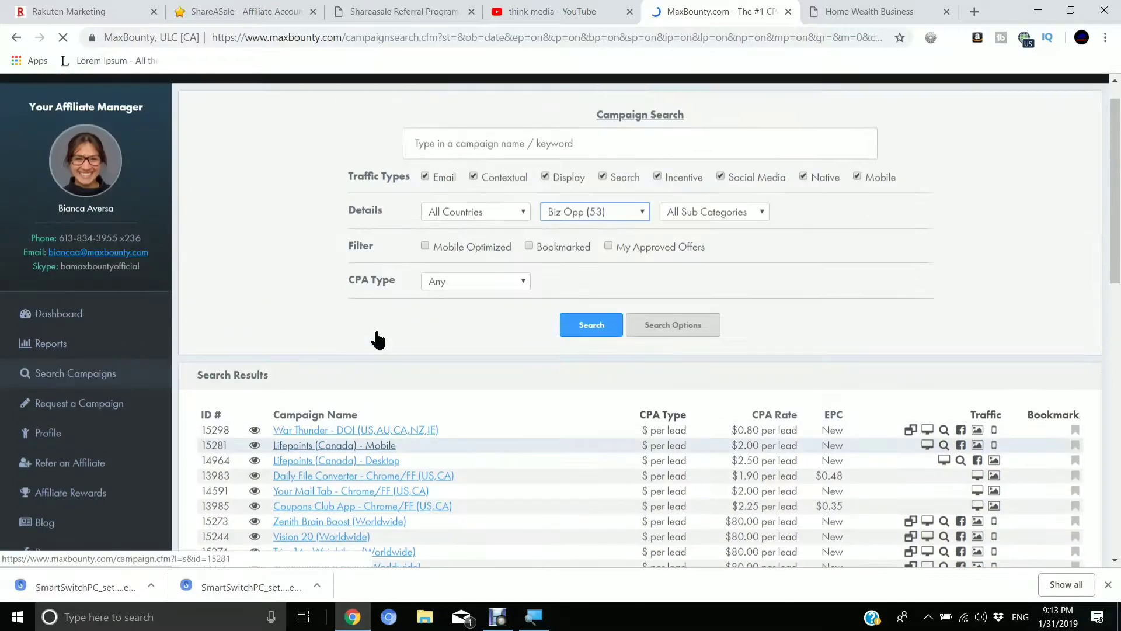
scroll(263, 268, down, 5)
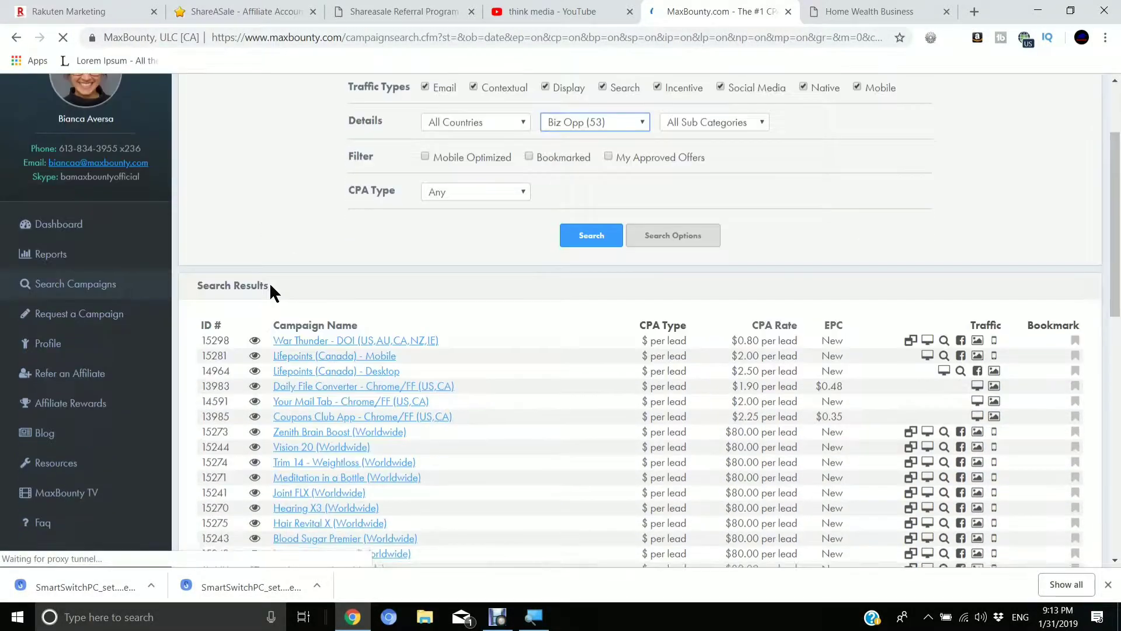
scroll(284, 306, down, 2)
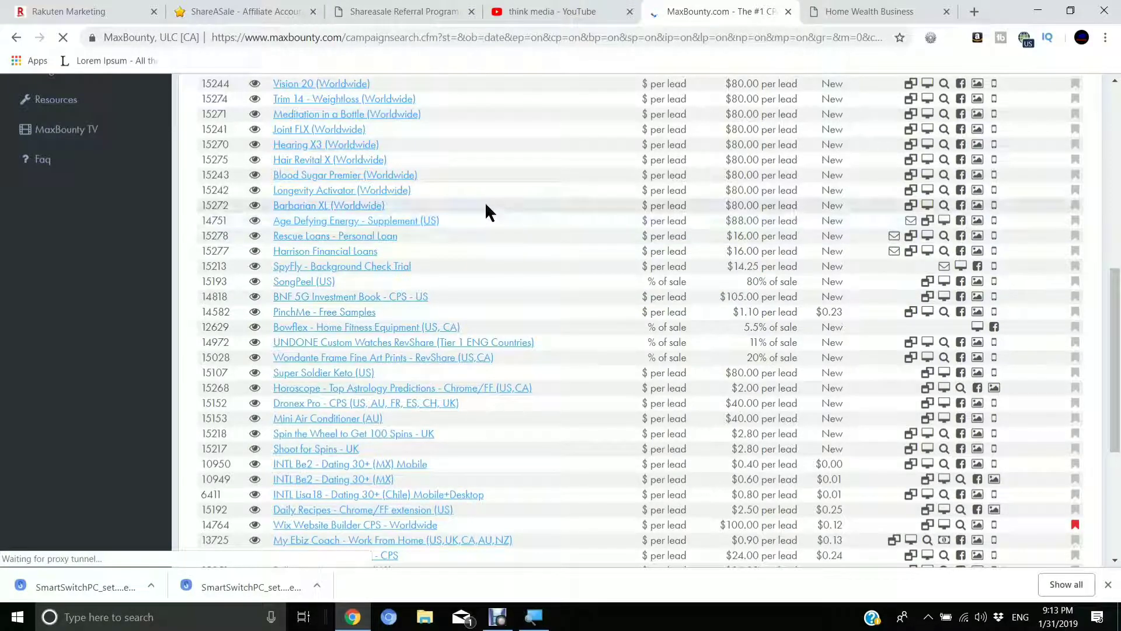
scroll(396, 202, up, 2)
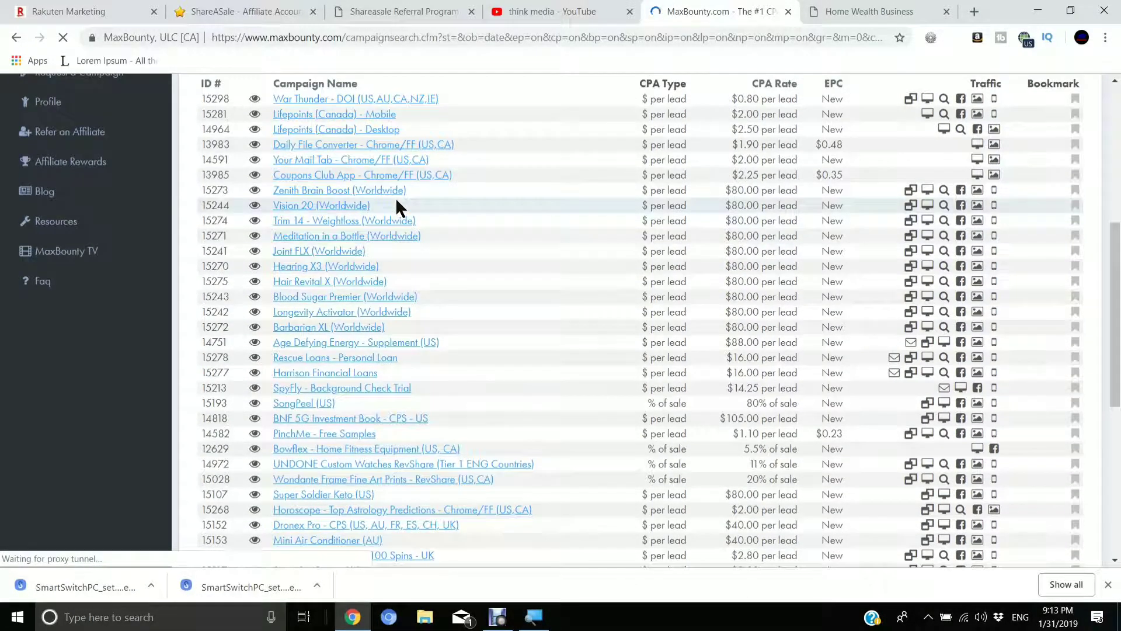
scroll(395, 205, up, 2)
scroll(395, 249, down, 4)
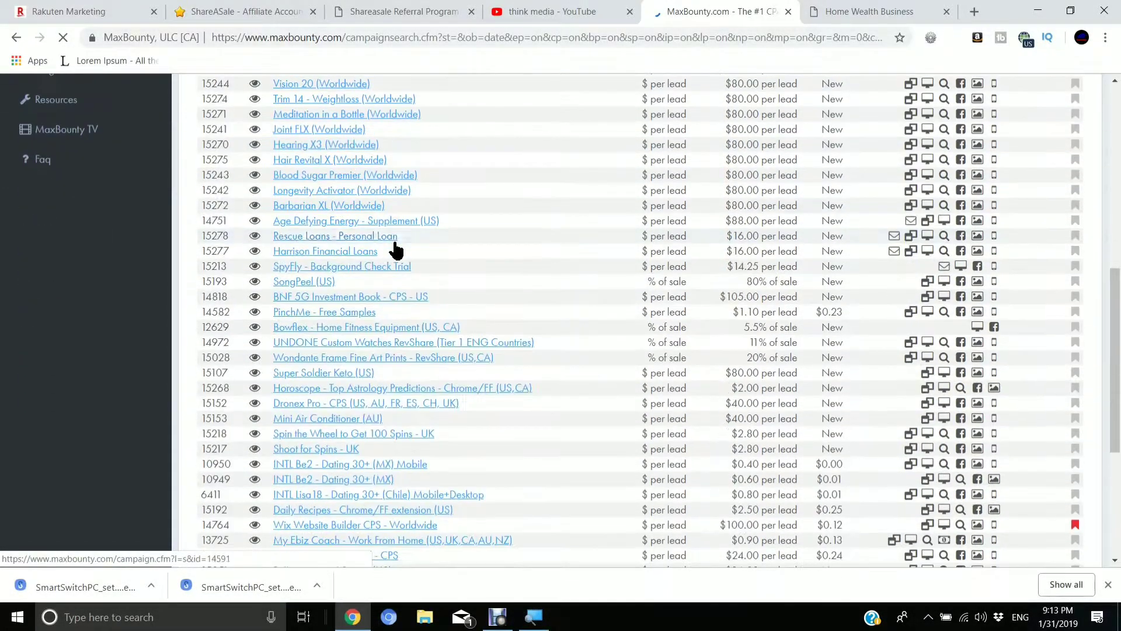
scroll(358, 310, down, 2)
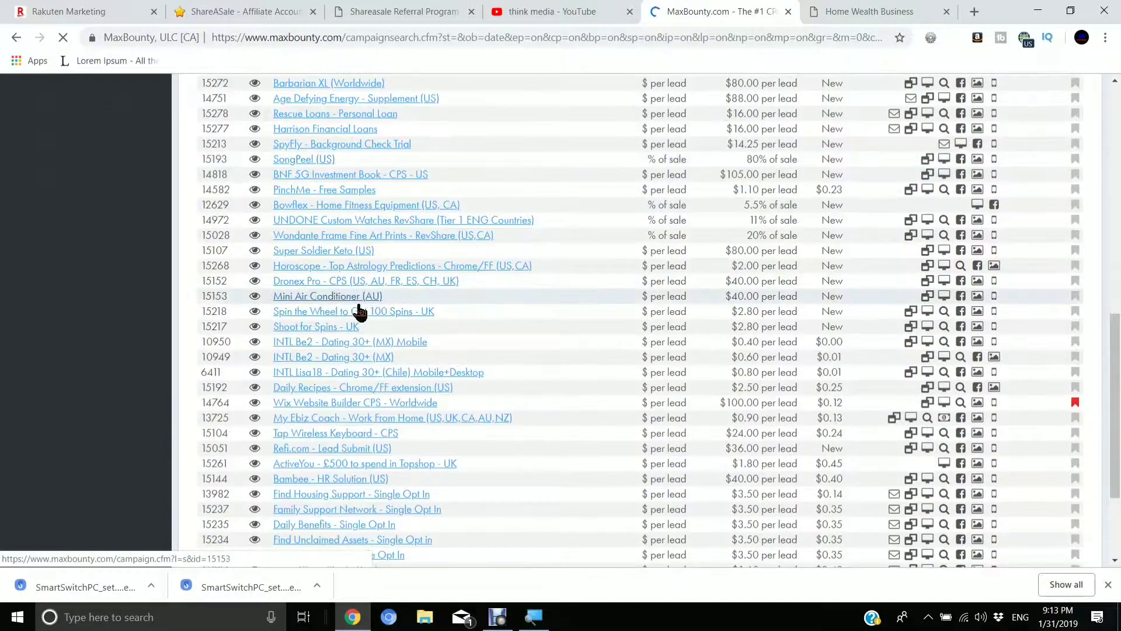
scroll(380, 333, down, 2)
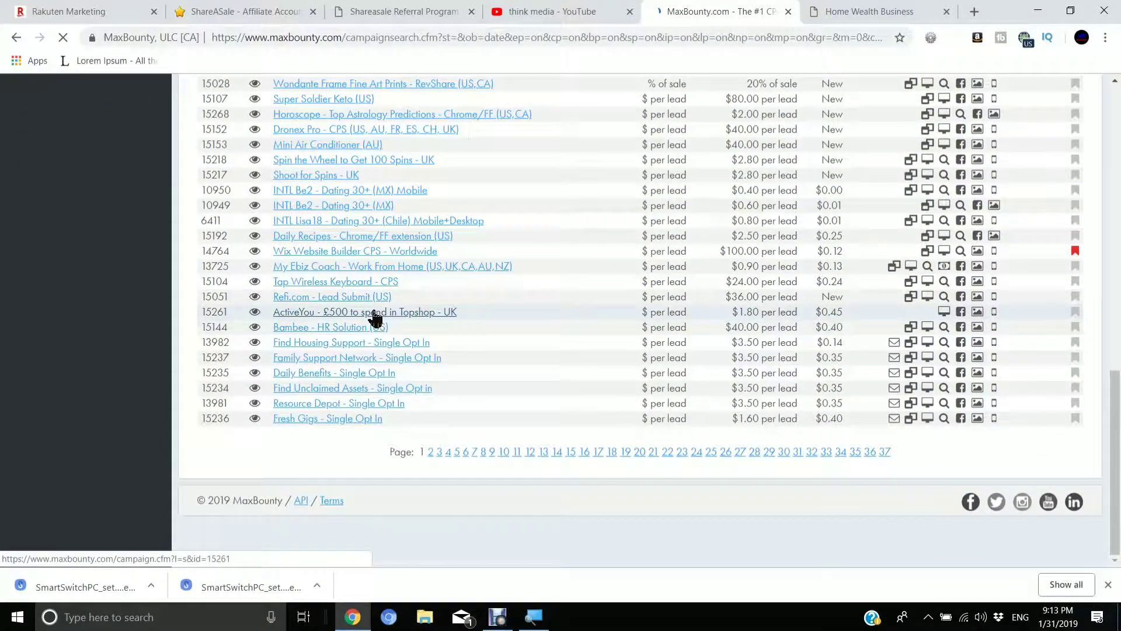
scroll(377, 324, up, 2)
scroll(375, 317, up, 5)
scroll(370, 313, up, 5)
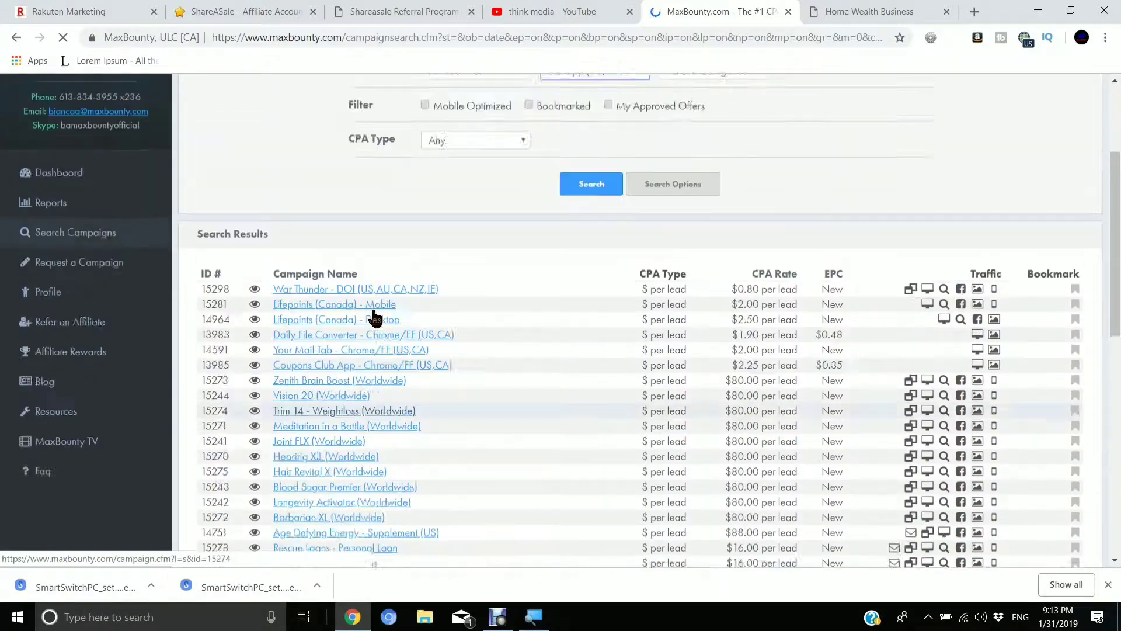
scroll(370, 313, up, 3)
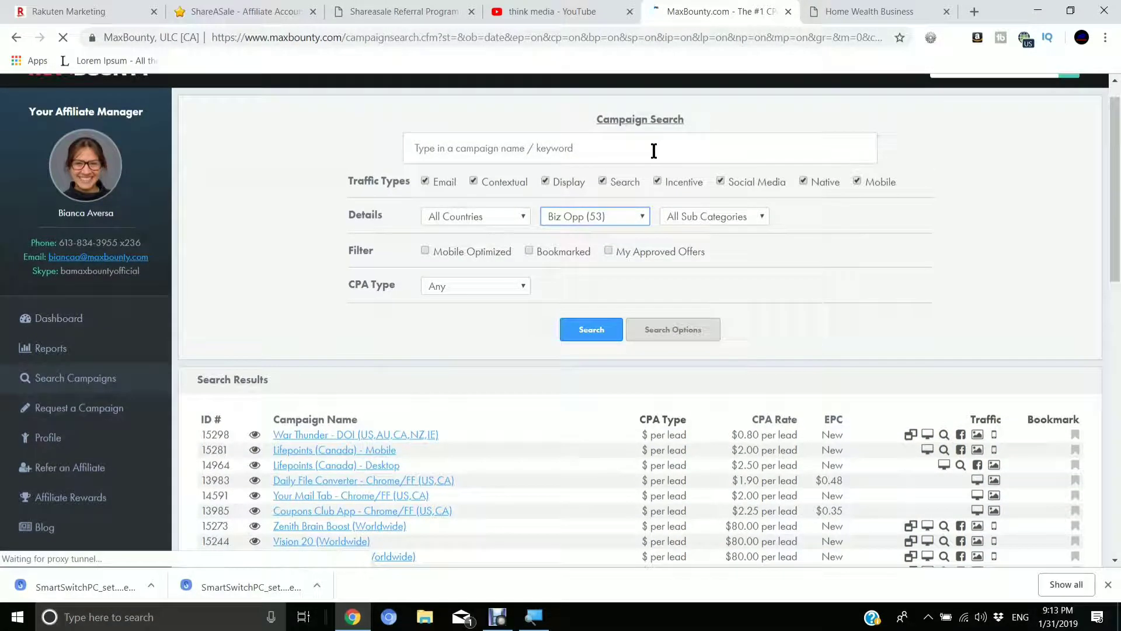
scroll(386, 279, down, 2)
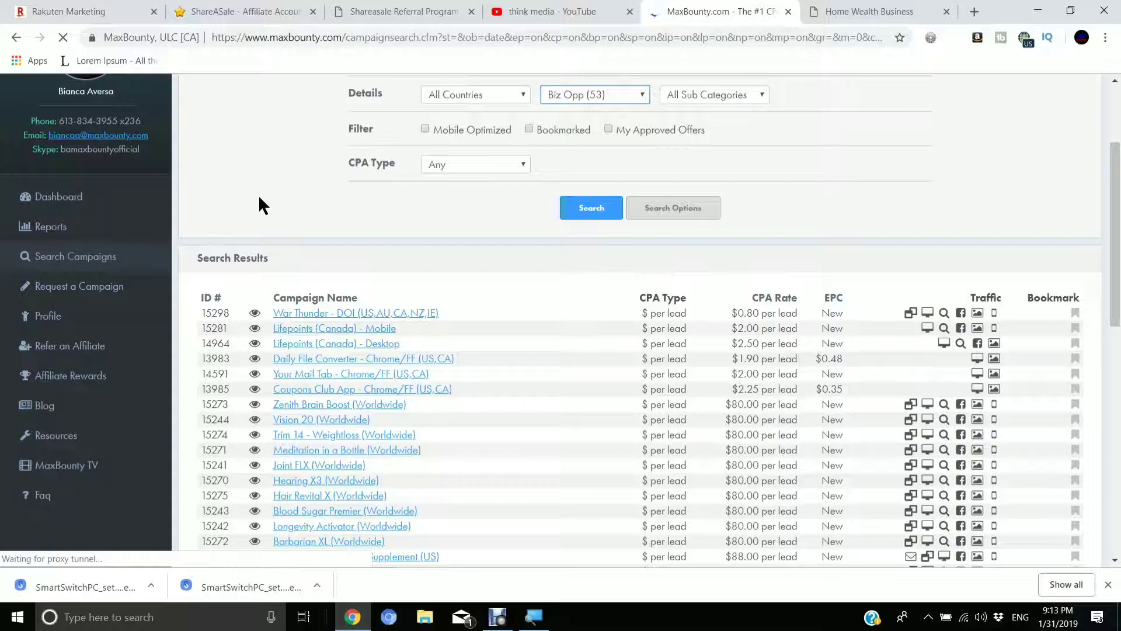
scroll(268, 179, up, 2)
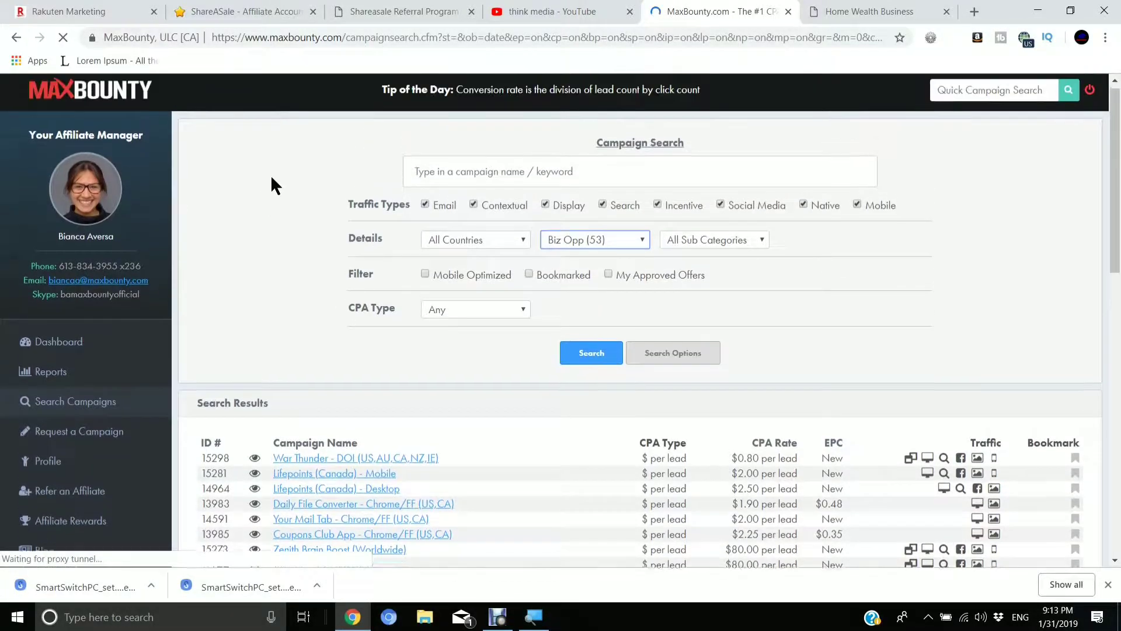